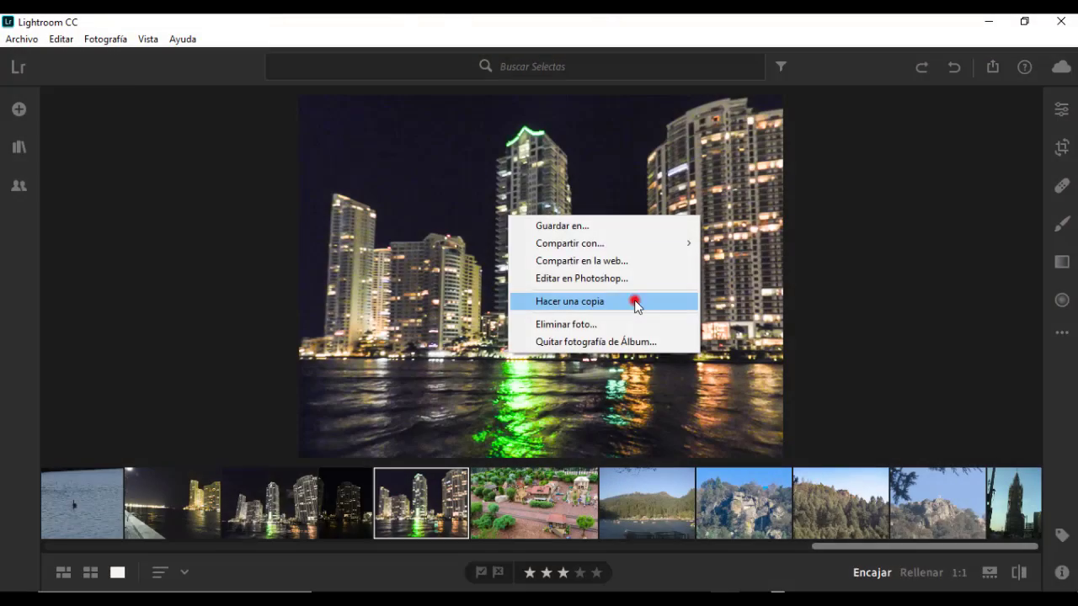
# - Make a copy of the night skyline photo, then save it to disk as a full-size JPEG
pyautogui.click(636, 302)
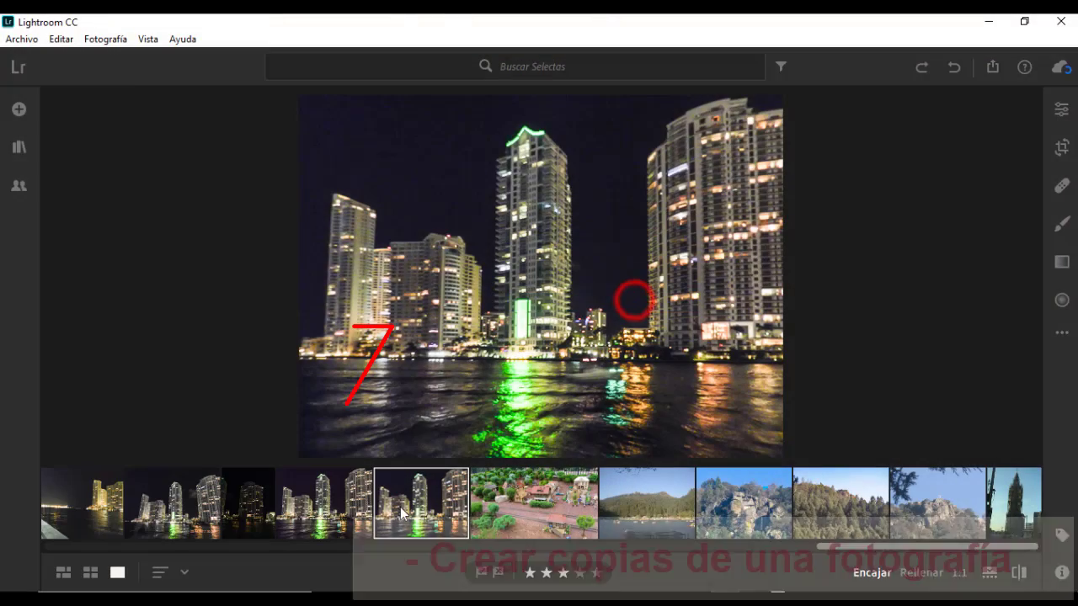
pyautogui.rightClick(488, 234)
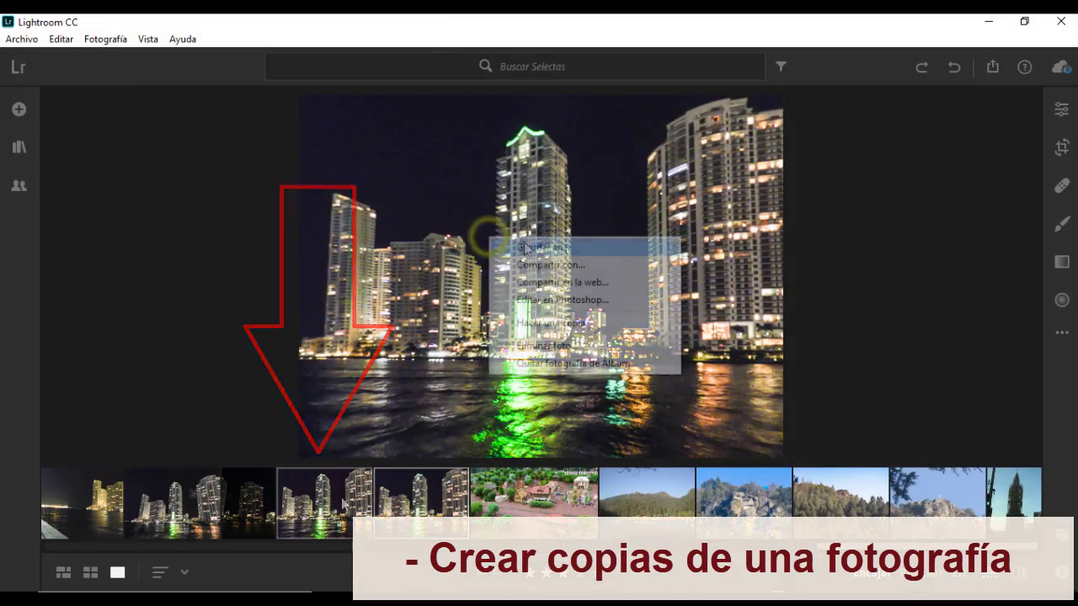
pyautogui.click(523, 242)
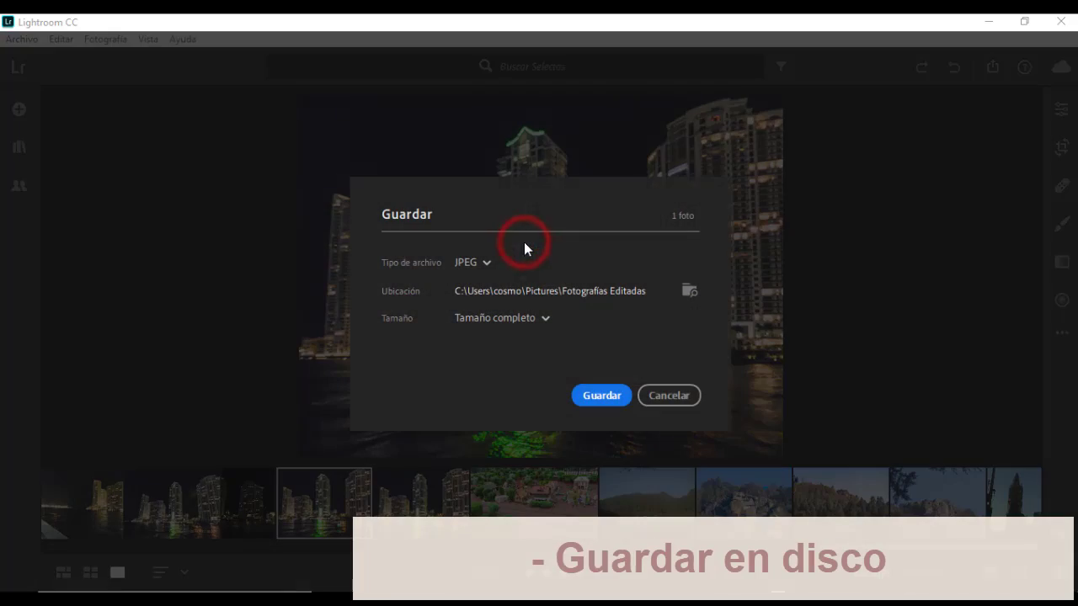
pyautogui.click(604, 396)
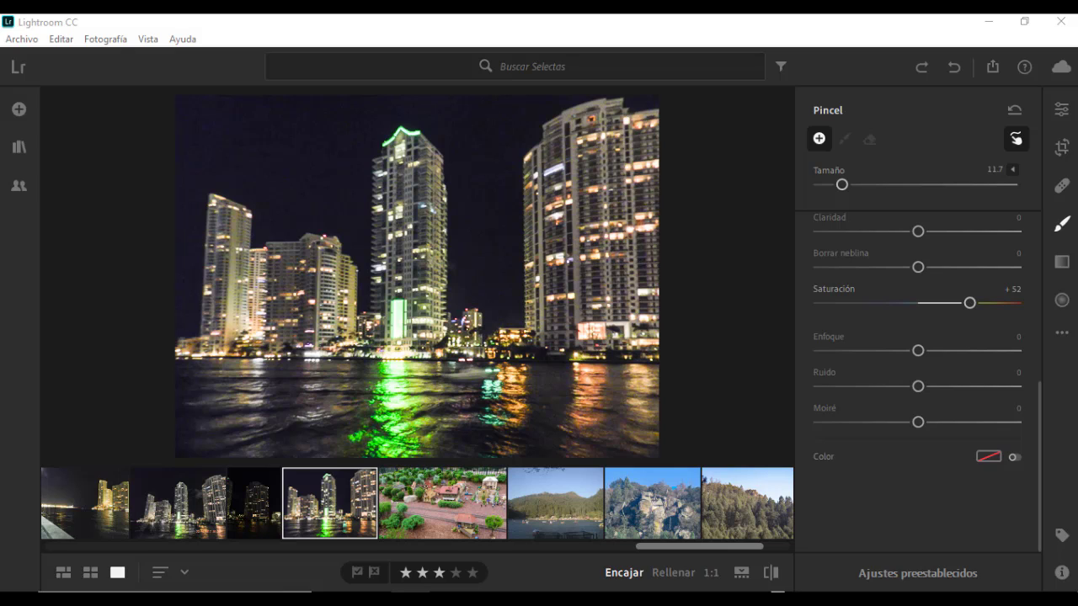
# - Preview the skyline photo with Restablecer al original, undo the reset, and close the editing panel
pyautogui.click(1059, 335)
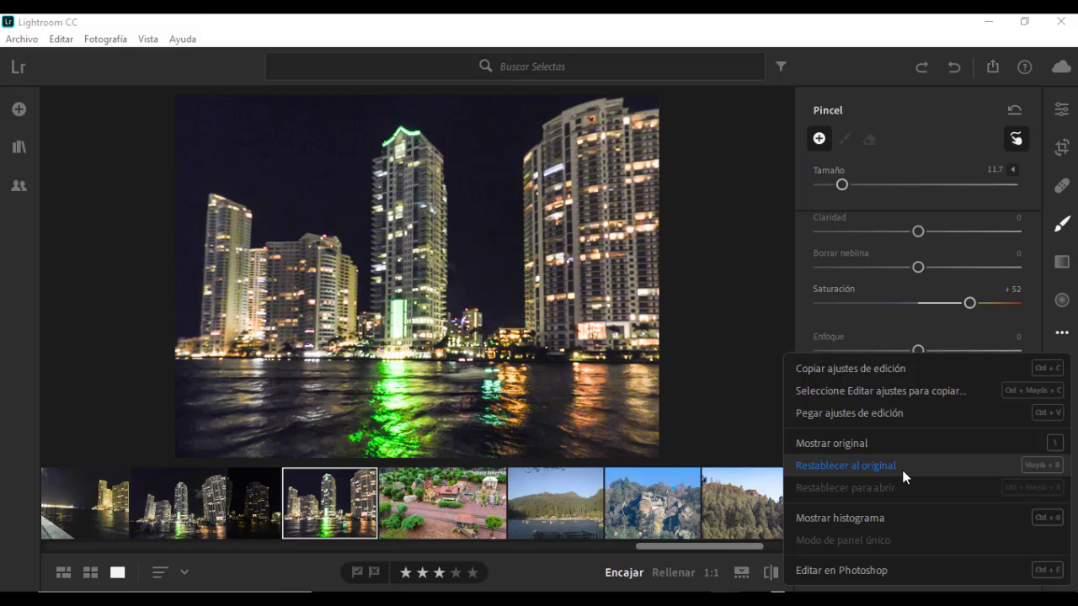
pyautogui.click(902, 467)
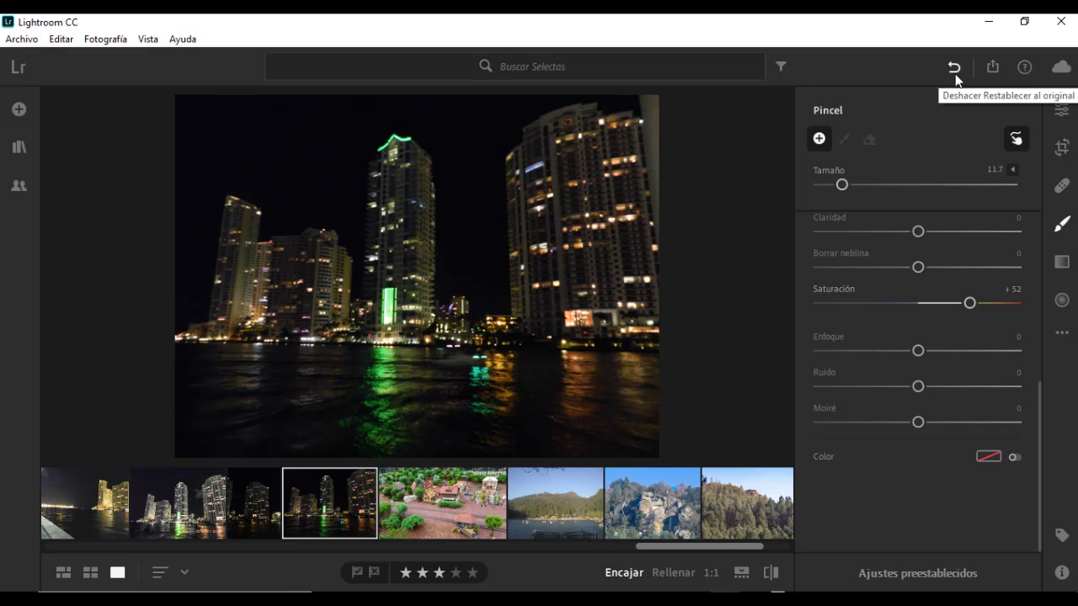
pyautogui.click(955, 69)
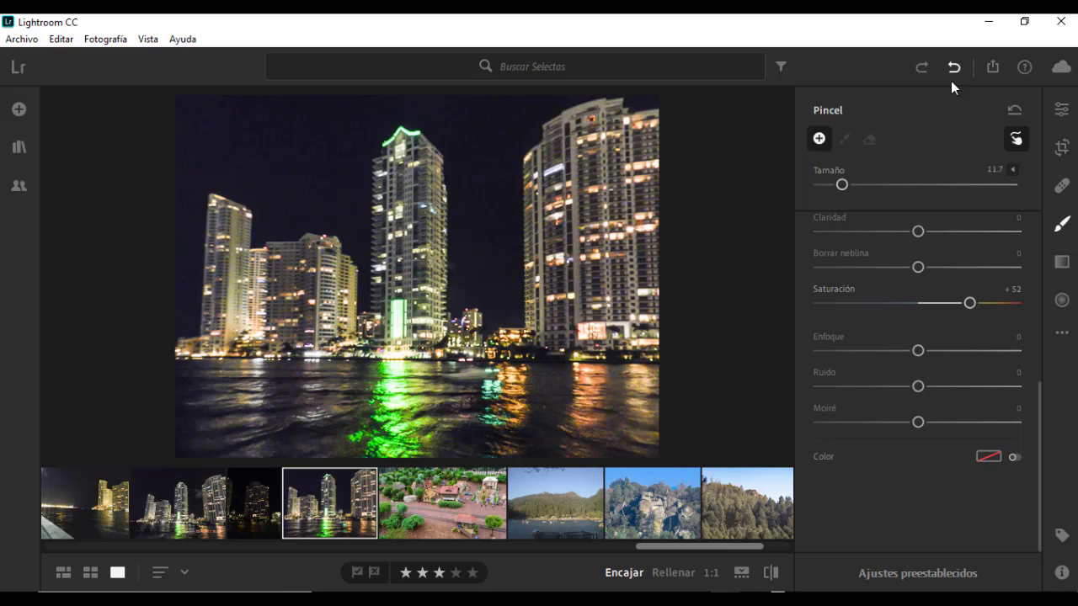
pyautogui.click(1062, 110)
# - Hide the editing panel, duplicate the skyline photo with Hacer una copia, and open the new copy
pyautogui.click(1063, 110)
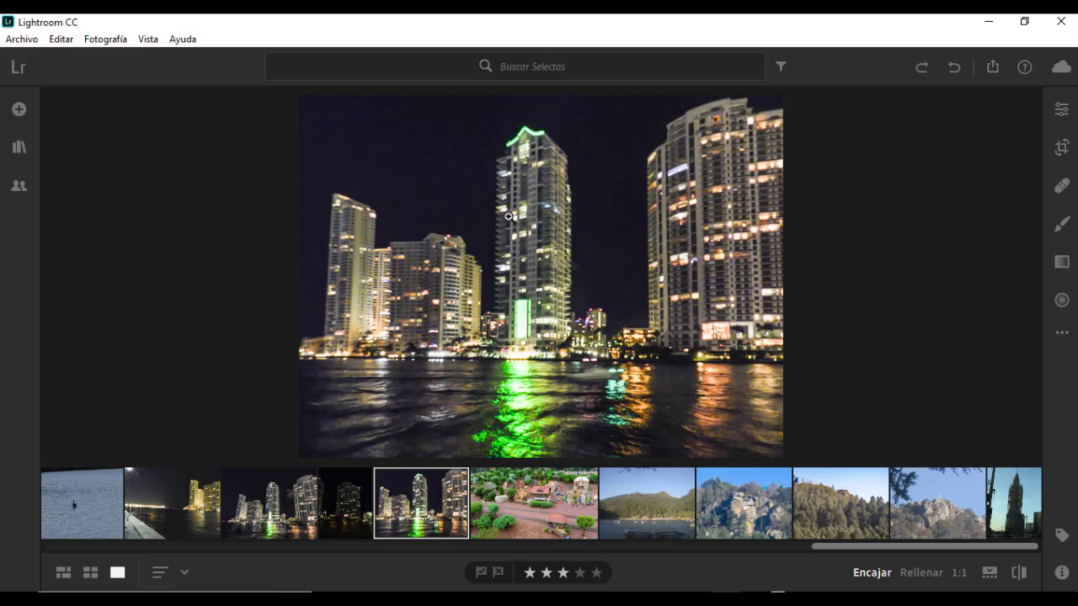
pyautogui.rightClick(508, 217)
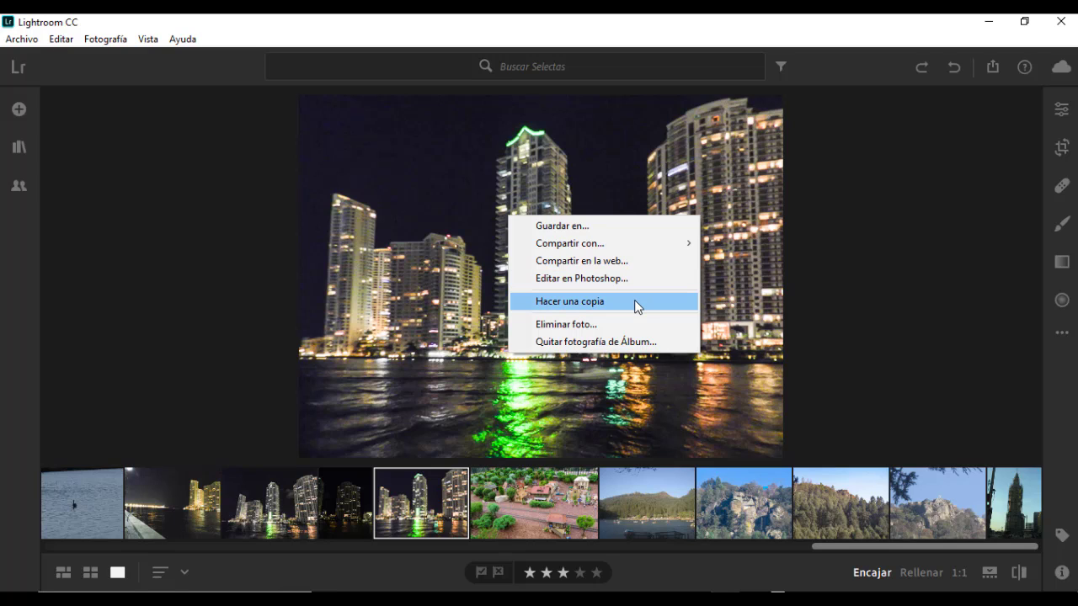
pyautogui.click(637, 303)
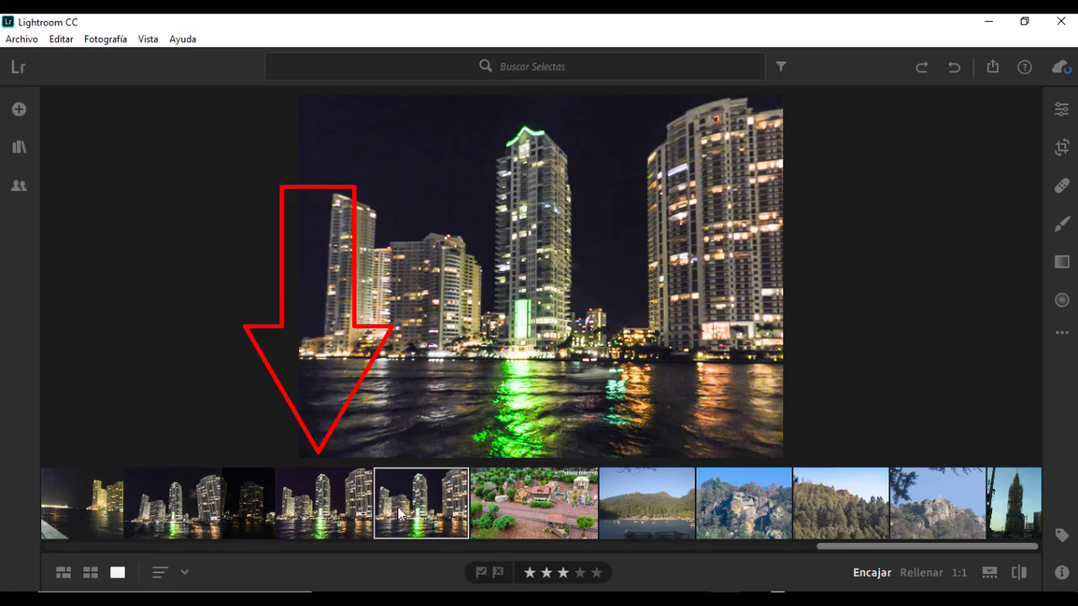
pyautogui.click(341, 499)
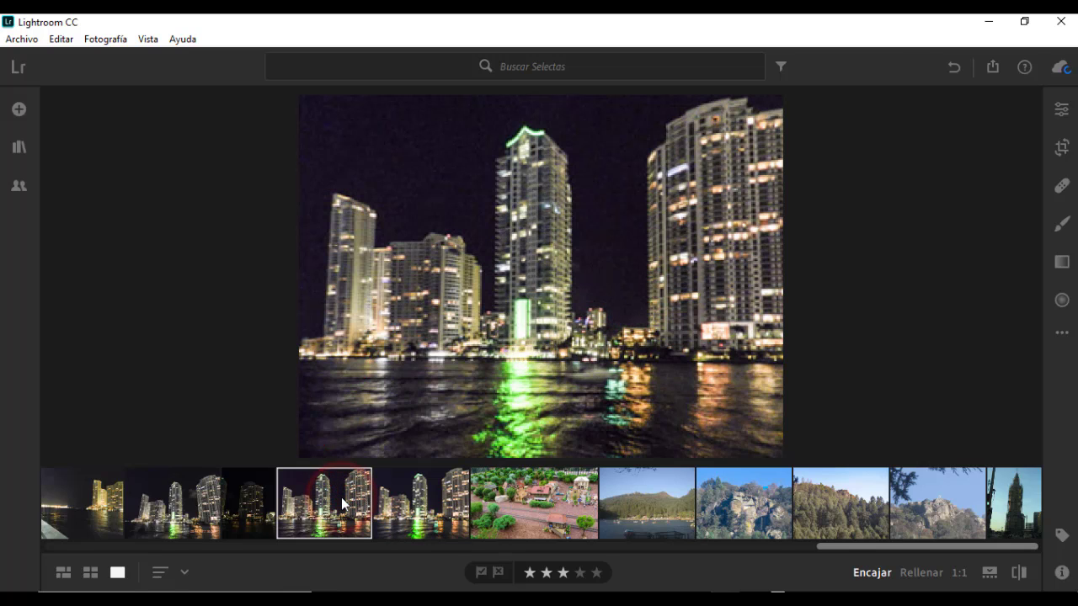
# - Undo the last change, then preview Restablecer al original and undo it to restore the edits
pyautogui.hotkey('ctrl', 'z')
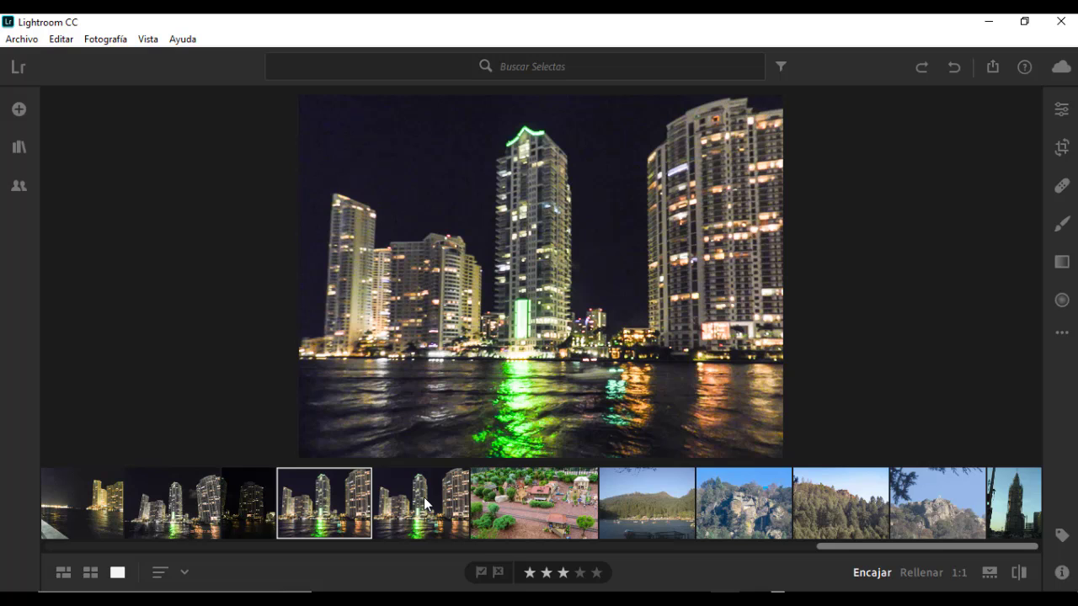
pyautogui.click(1062, 332)
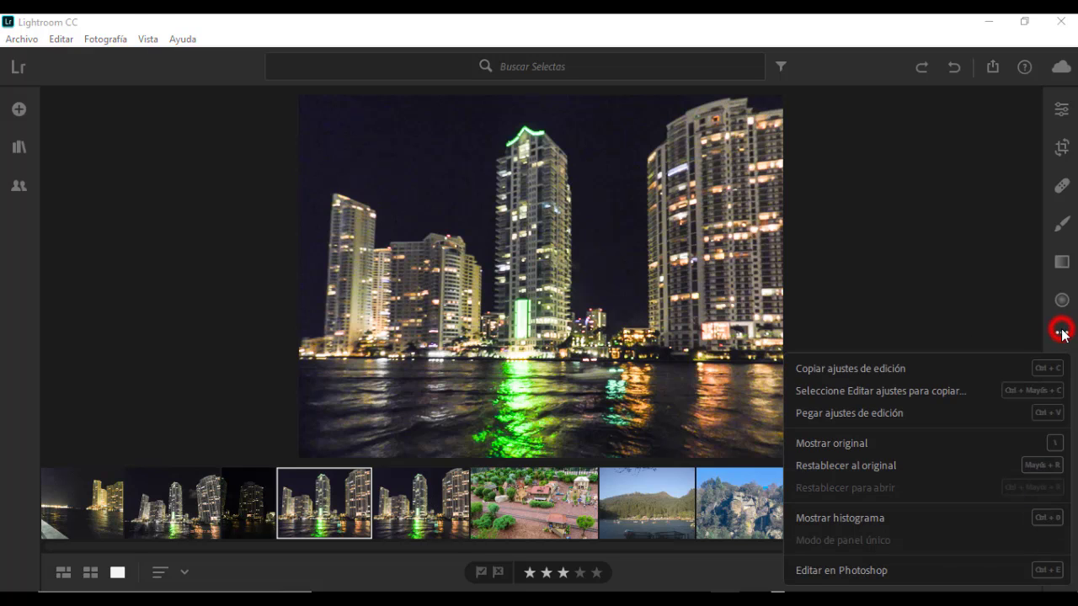
pyautogui.click(908, 466)
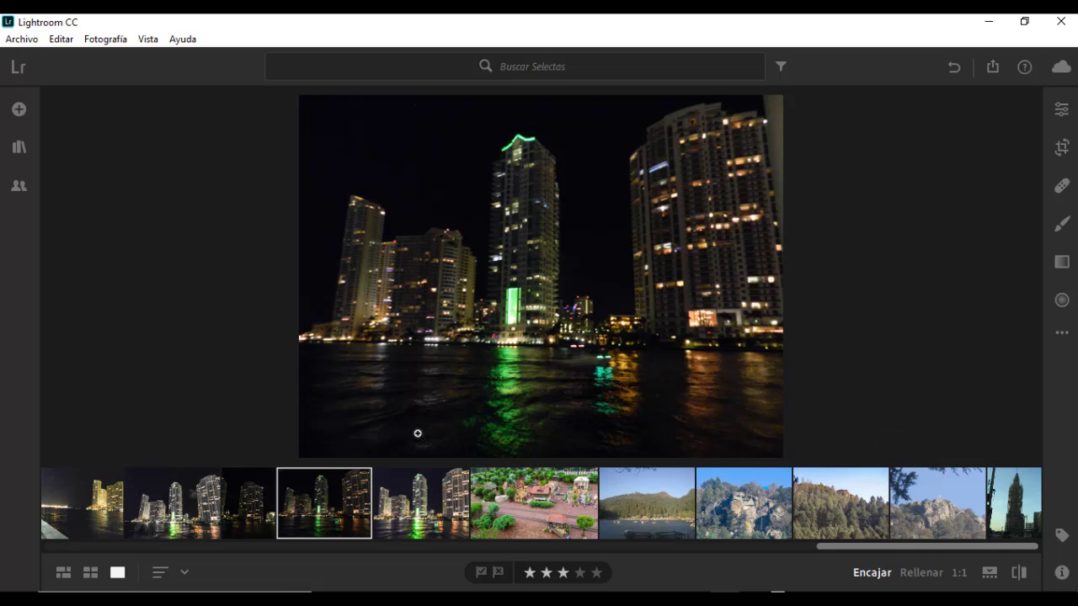
pyautogui.hotkey('ctrl', 'z')
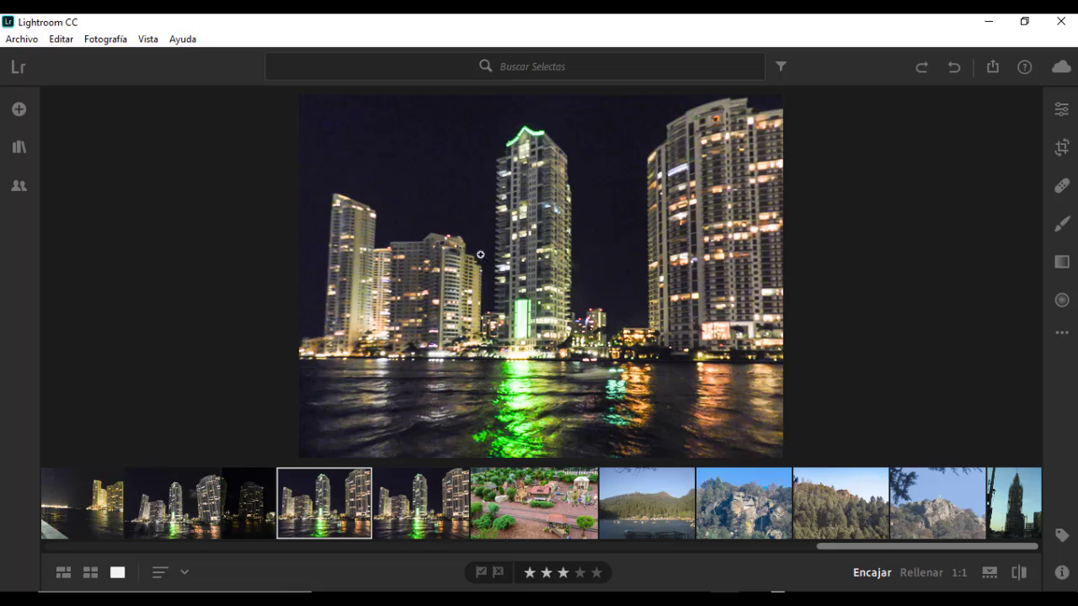
# - Save the edited skyline photo as a full-size JPEG into Fotografías Editadas
pyautogui.rightClick(488, 237)
pyautogui.click(525, 247)
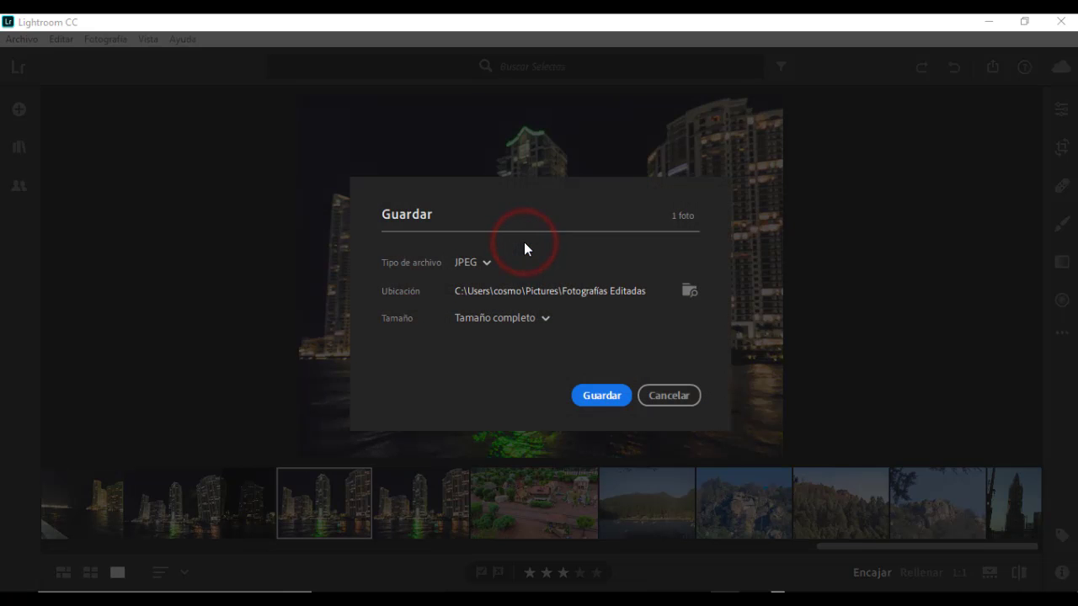
pyautogui.click(604, 398)
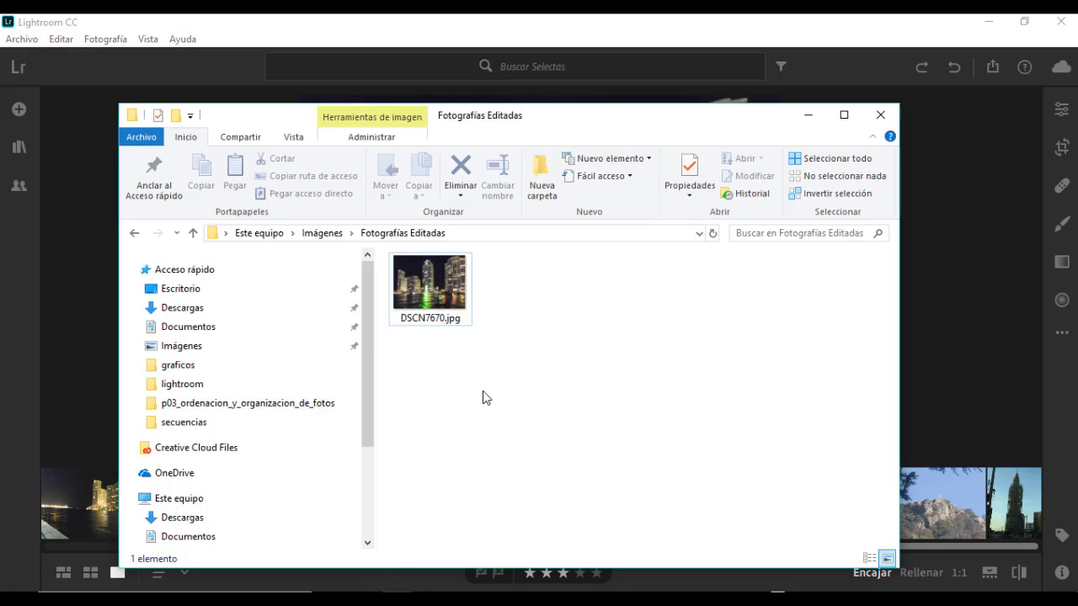
pyautogui.doubleClick(436, 286)
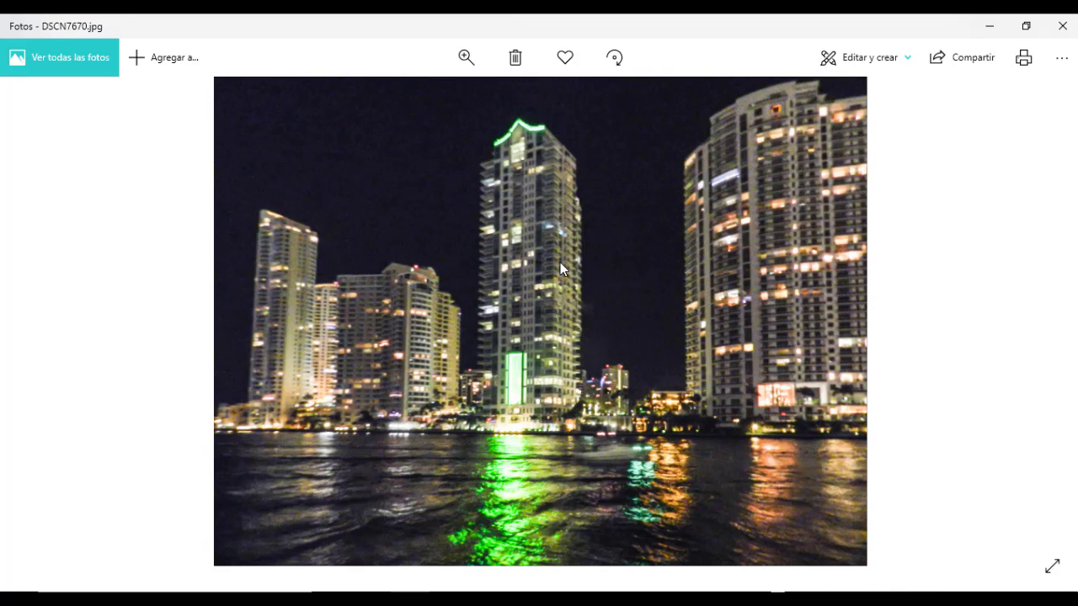
# - Close the photo viewer and the Fotografías Editadas Explorer window
pyautogui.click(1061, 26)
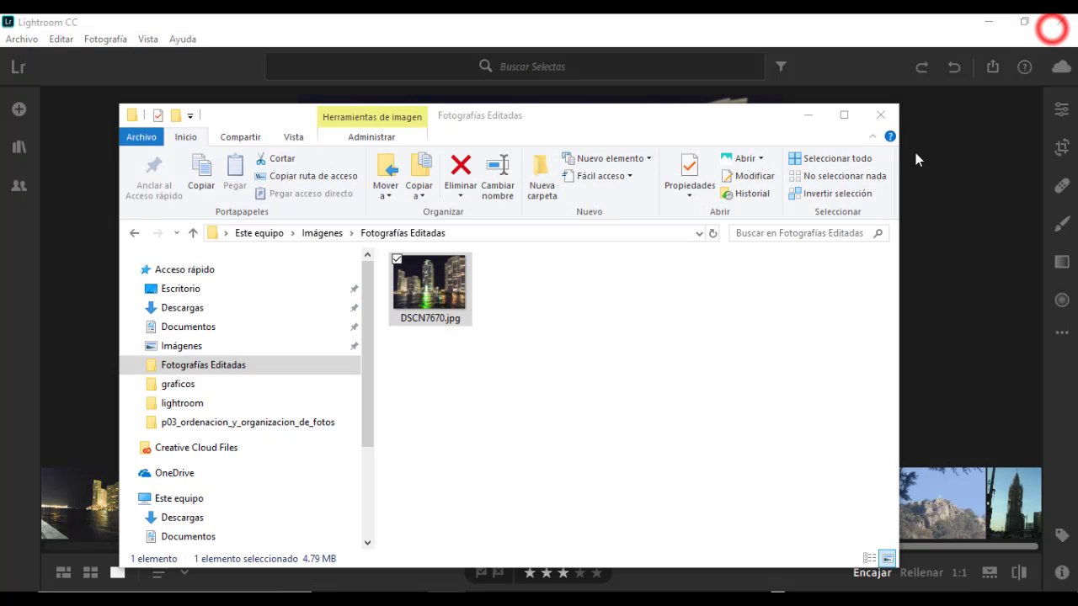
pyautogui.click(896, 115)
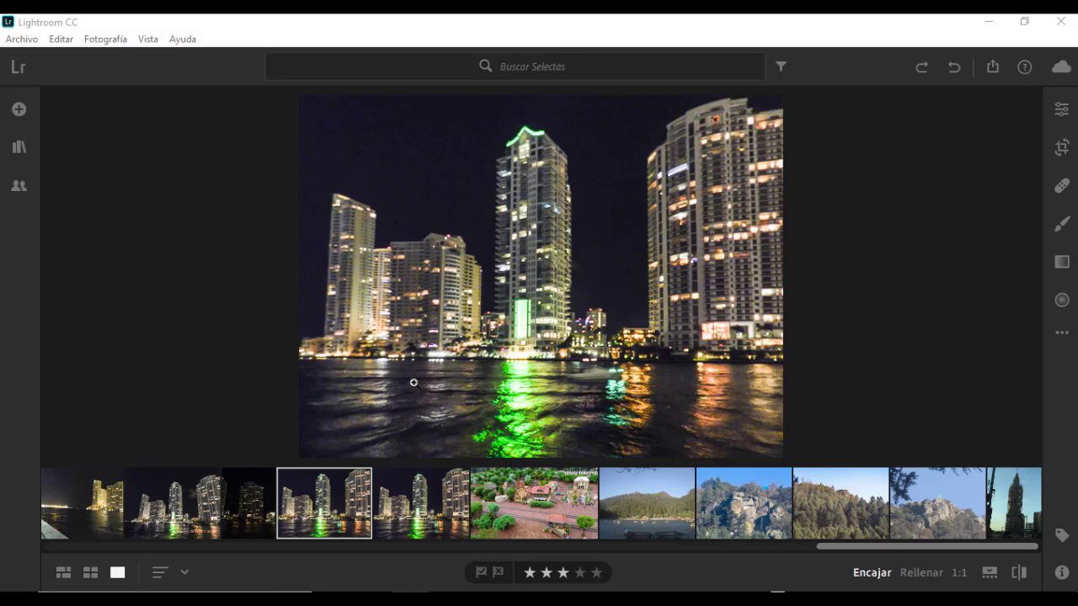
# - Switch to grid view and set the Desde la costa album to Almacenar álbum localmente
pyautogui.click(65, 574)
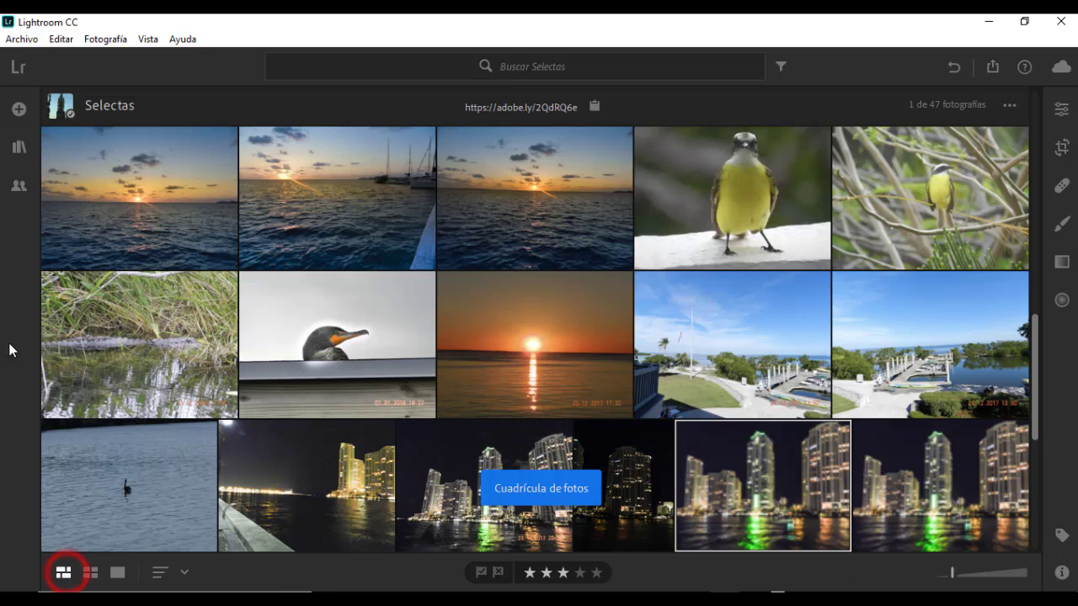
pyautogui.click(20, 150)
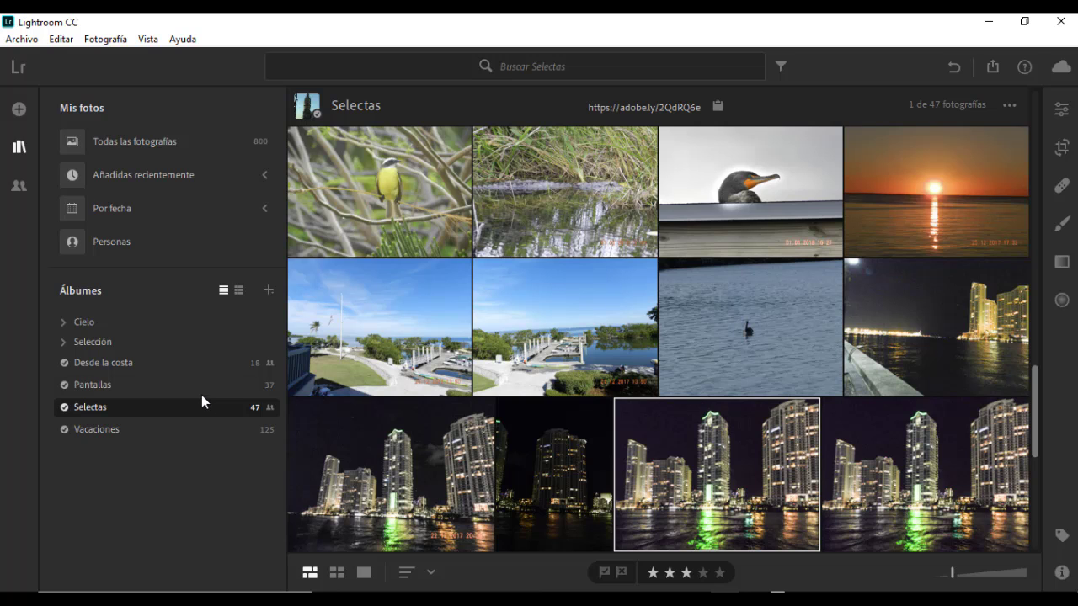
pyautogui.click(181, 363)
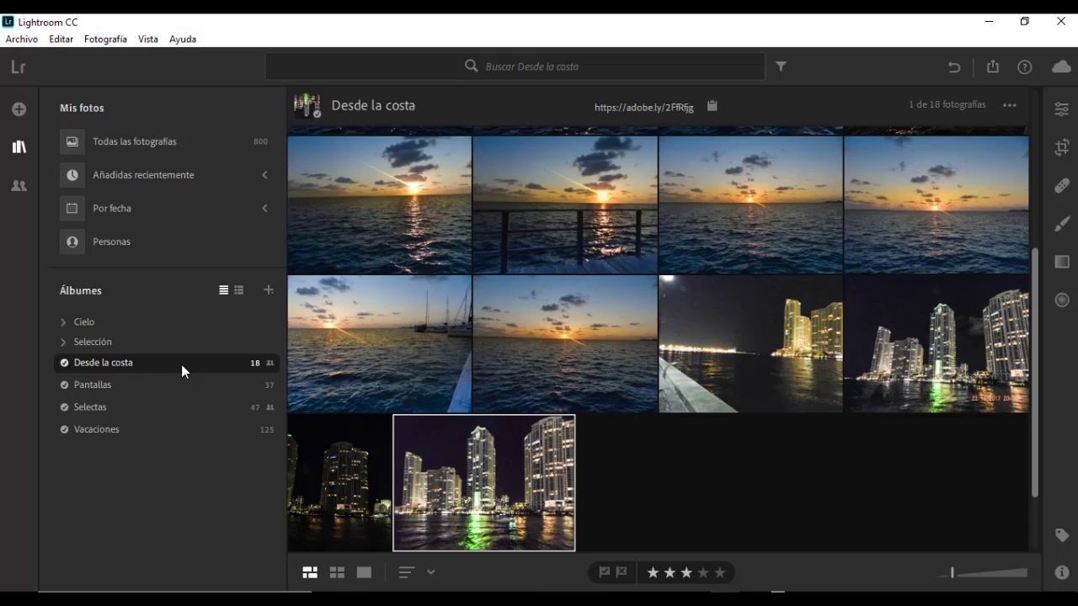
pyautogui.rightClick(181, 365)
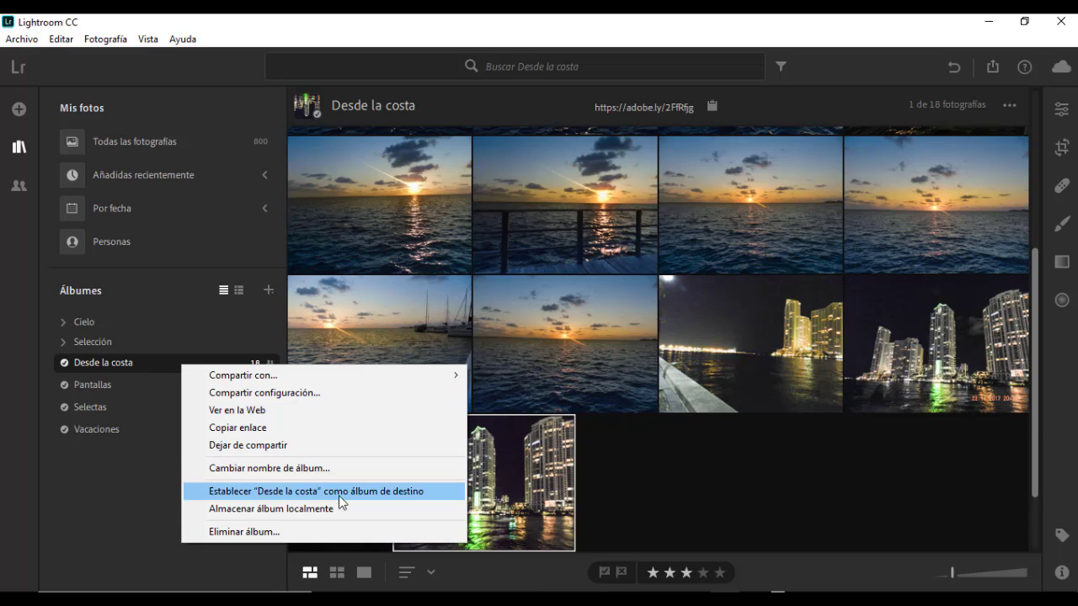
pyautogui.click(381, 511)
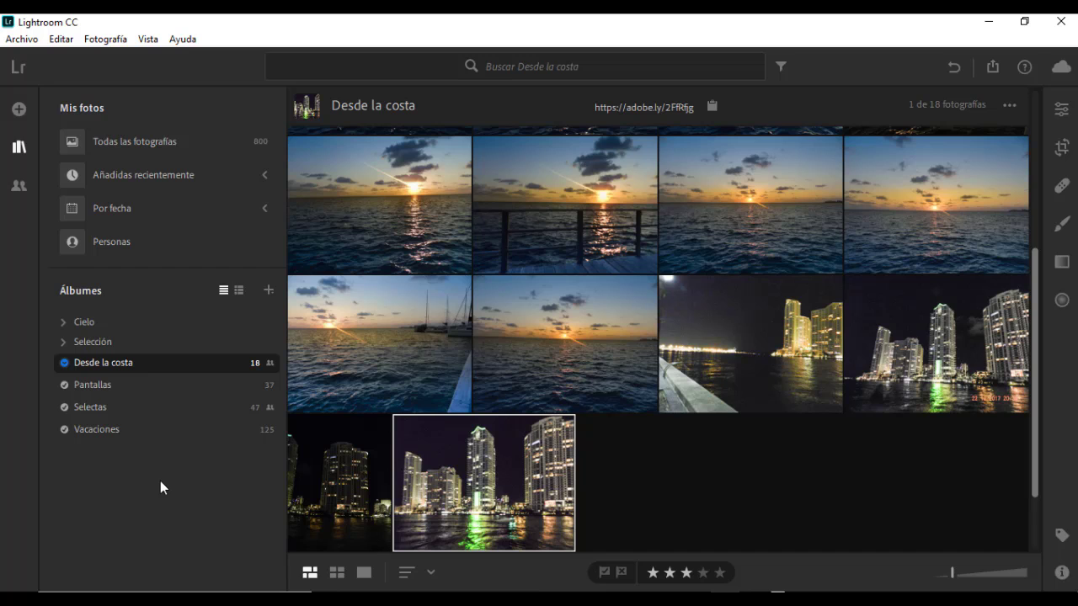
# - Select the Vacaciones album and choose Compartir en la web… from its context menu
pyautogui.click(137, 428)
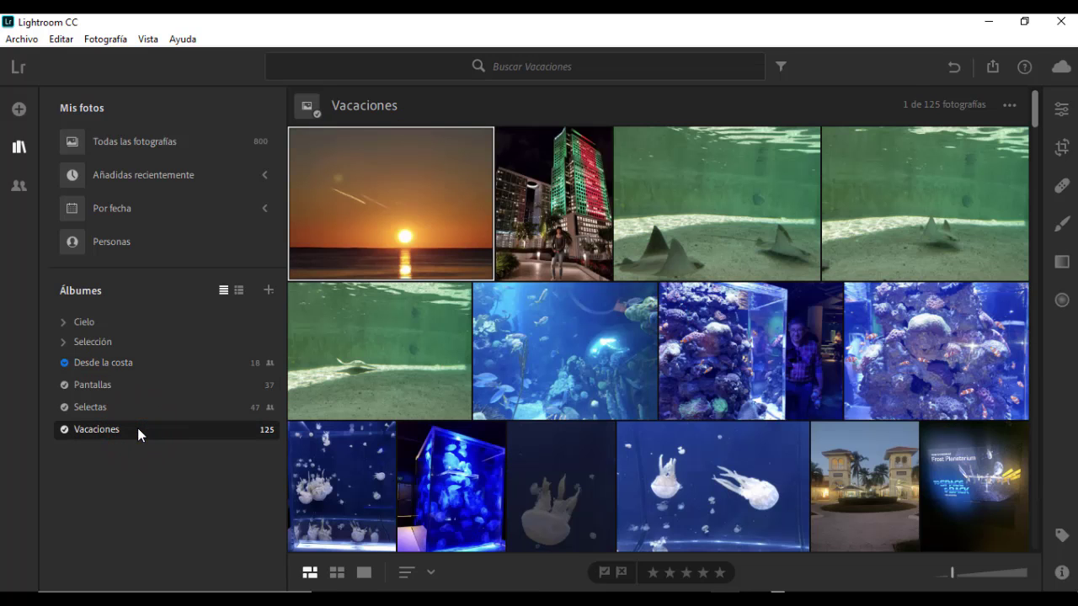
pyautogui.rightClick(137, 428)
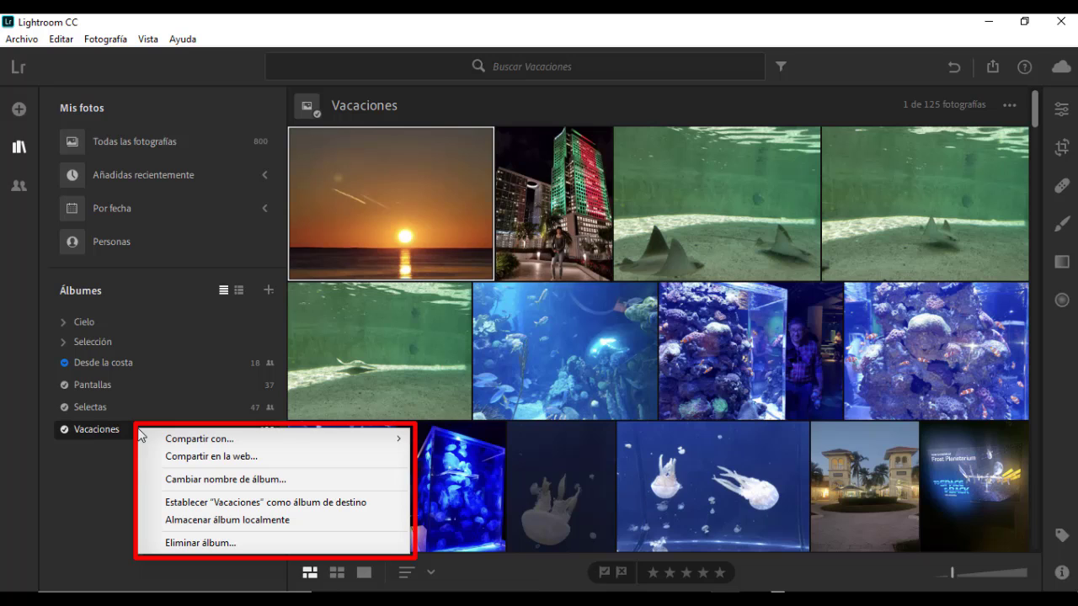
pyautogui.click(238, 459)
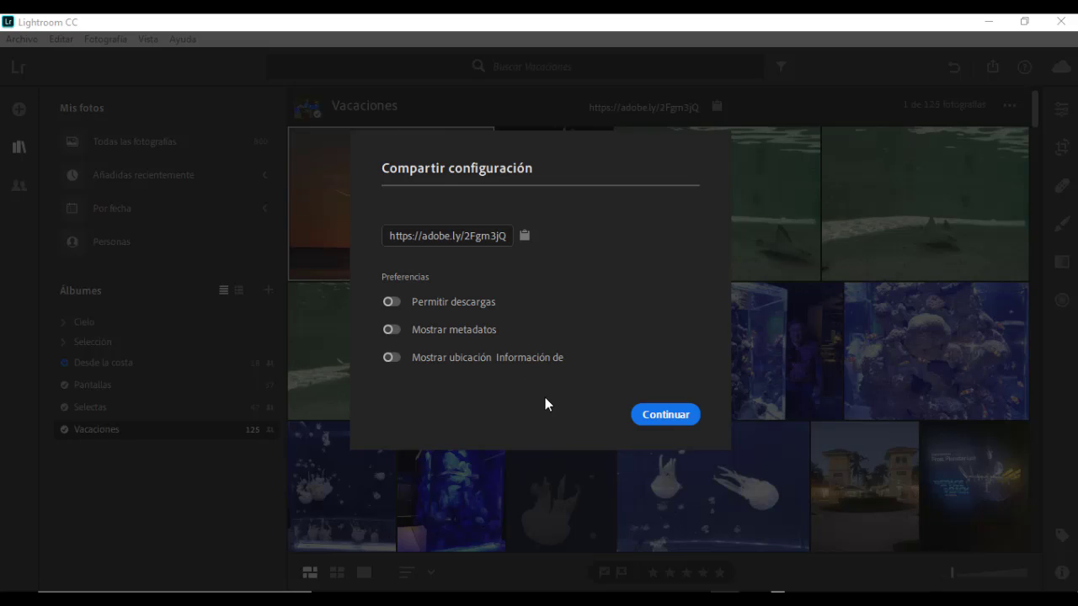
# - Enable Permitir descargas and Mostrar ubicación with metadata off, confirm, and switch to Chrome
pyautogui.click(393, 302)
pyautogui.click(393, 329)
pyautogui.click(392, 357)
pyautogui.click(387, 334)
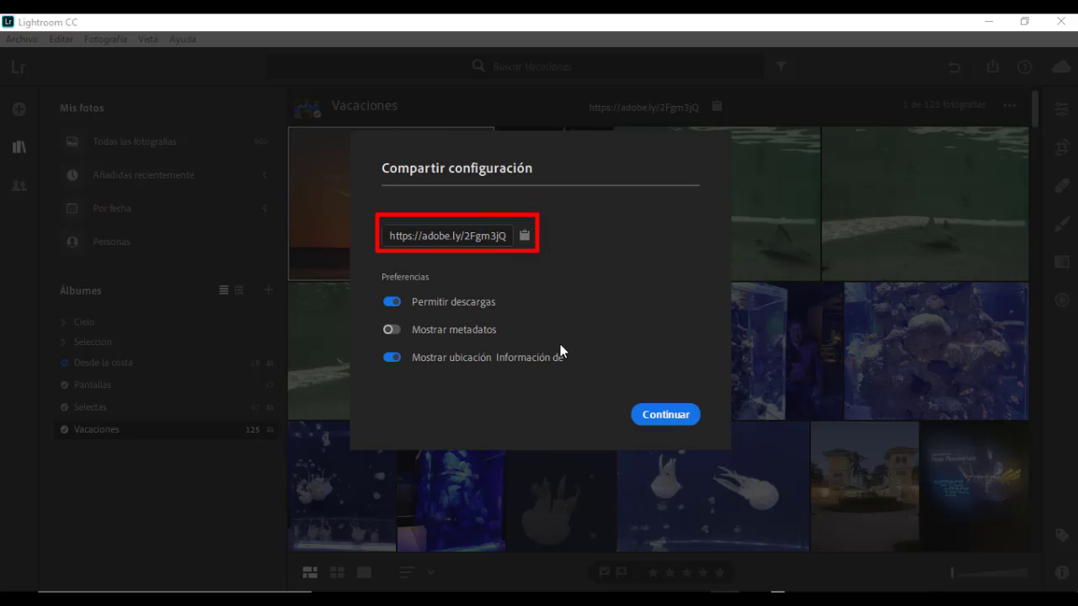
pyautogui.click(662, 416)
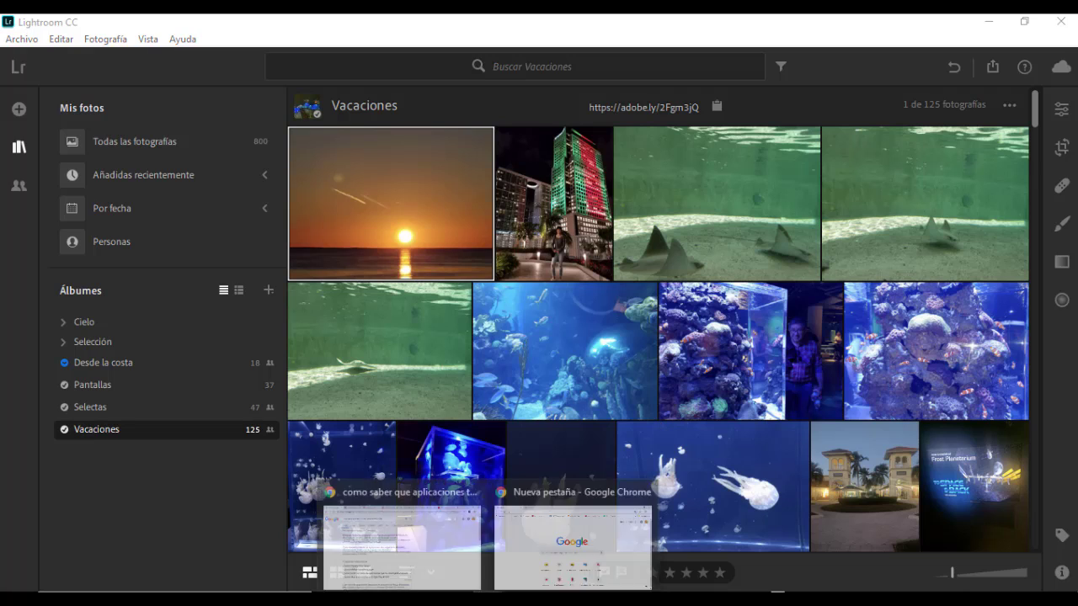
pyautogui.click(539, 539)
pyautogui.click(489, 58)
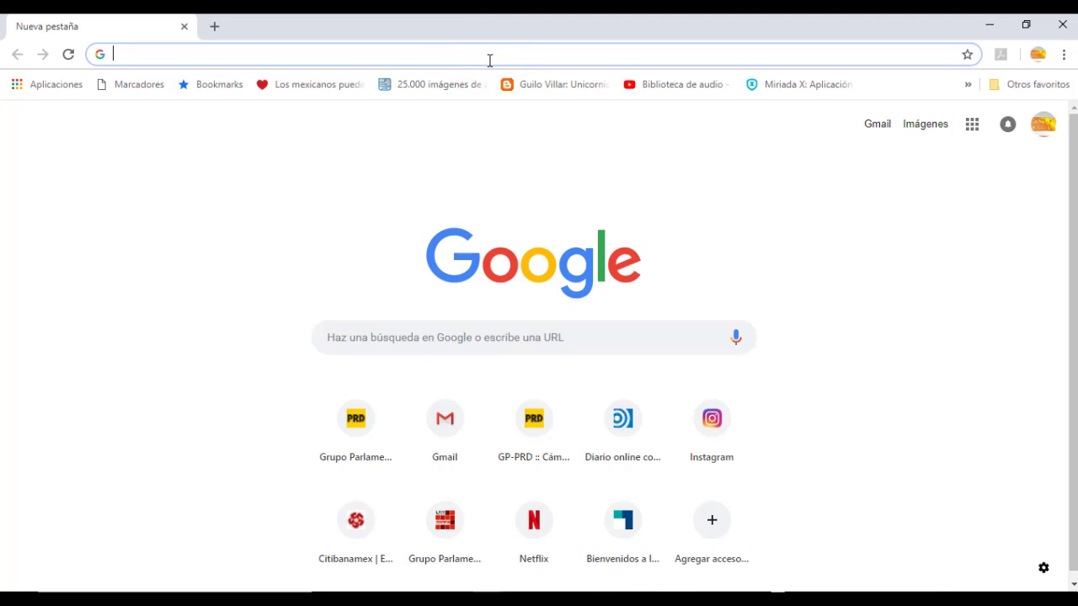
pyautogui.write('https://adobe.ly/2Fgm3jQ')
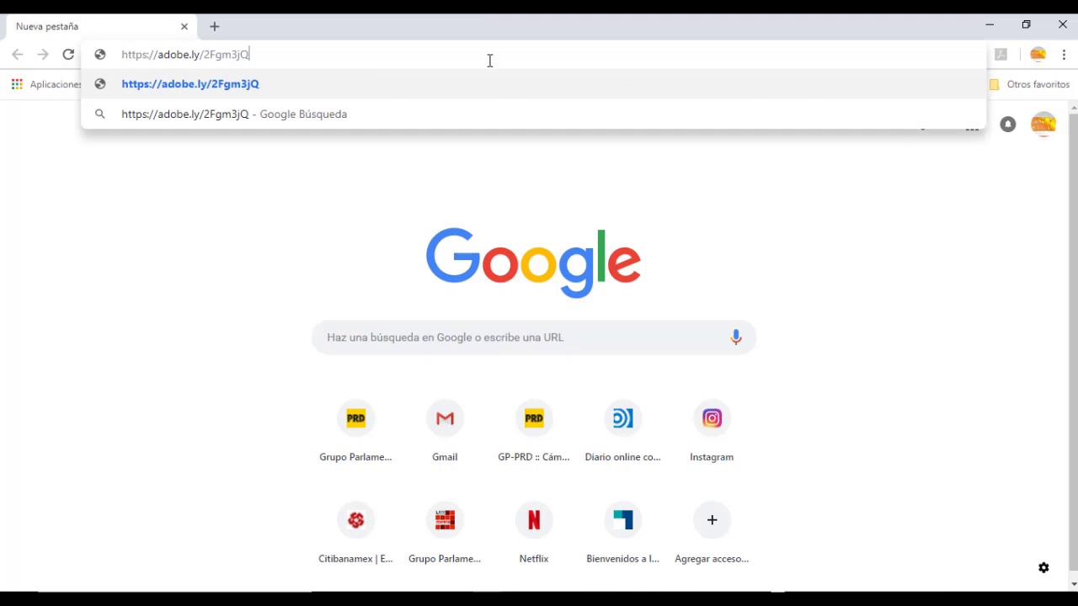
pyautogui.press('Return')
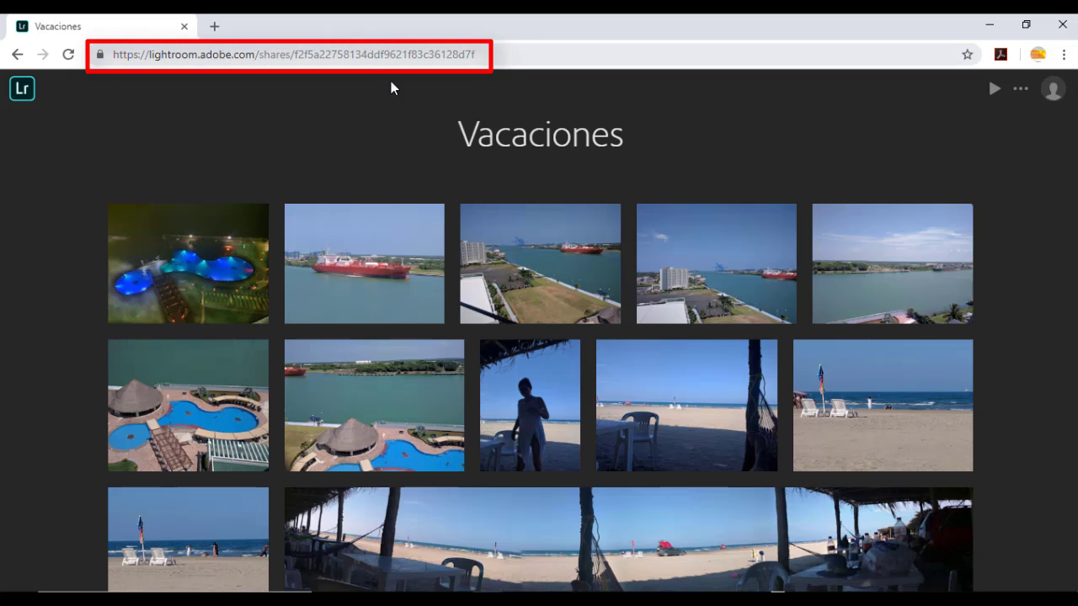
pyautogui.scroll(-4, 549, 380)
pyautogui.scroll(-1, 549, 381)
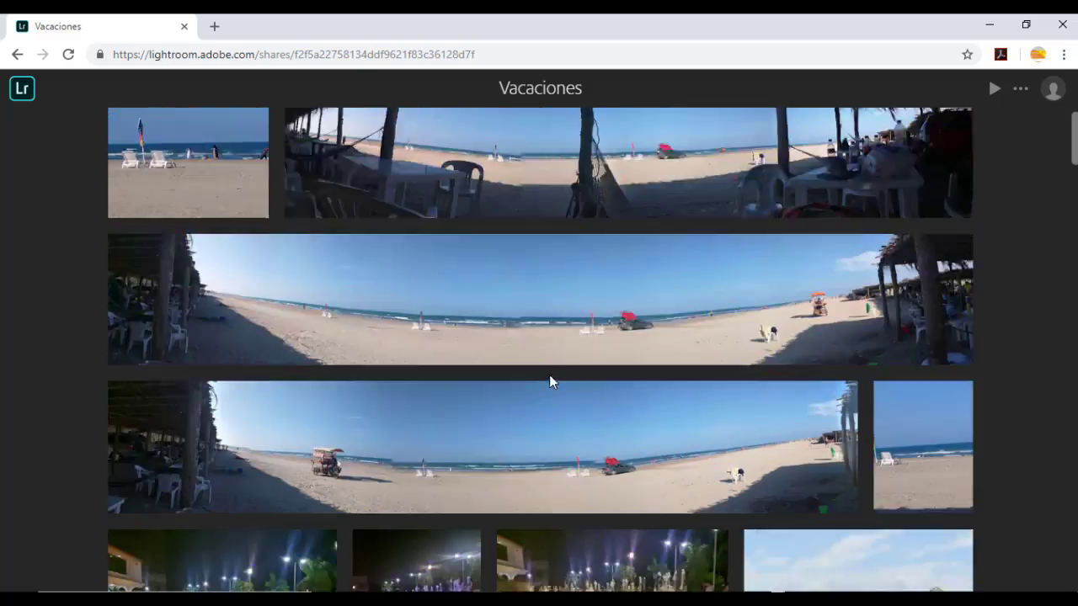
pyautogui.scroll(-4, 549, 381)
pyautogui.scroll(-4, 552, 390)
pyautogui.scroll(-2, 551, 390)
pyautogui.scroll(-2, 552, 390)
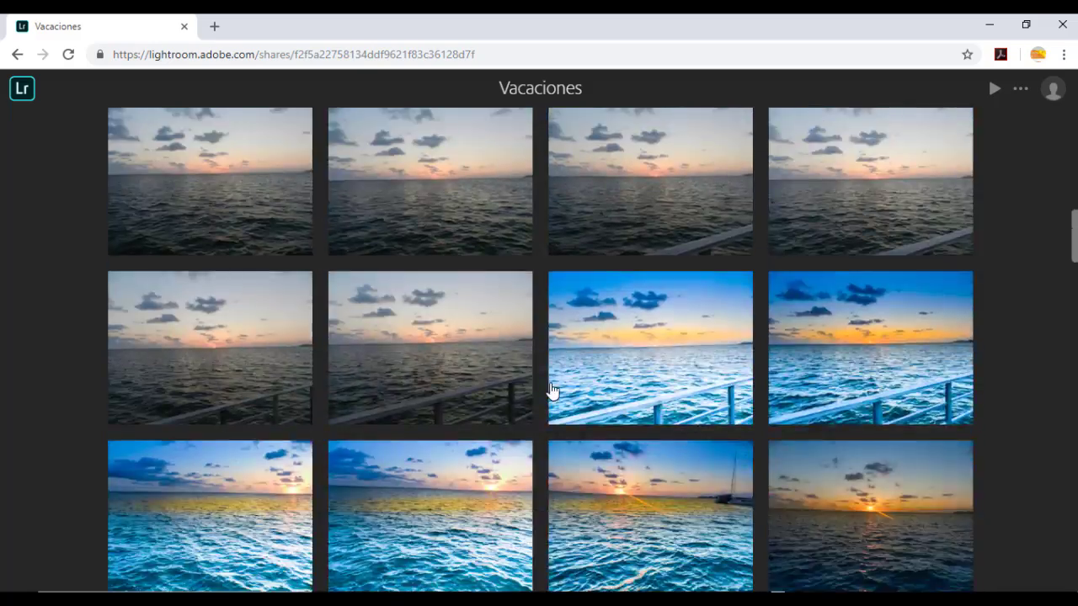
pyautogui.scroll(-4, 551, 390)
pyautogui.press('Home')
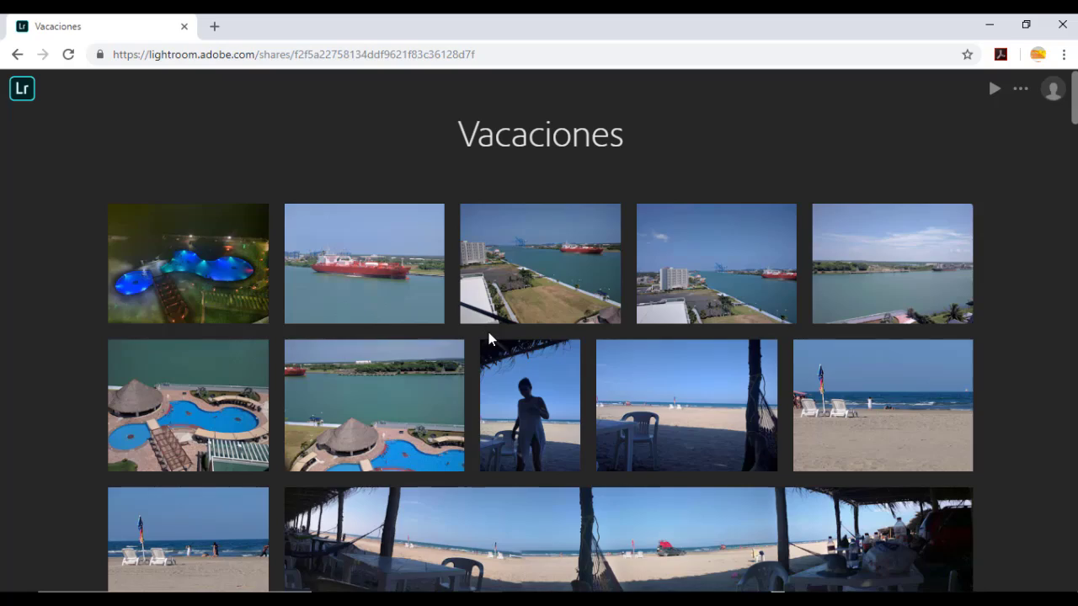
pyautogui.scroll(-3, 489, 335)
pyautogui.scroll(-4, 495, 357)
pyautogui.scroll(-4, 495, 357)
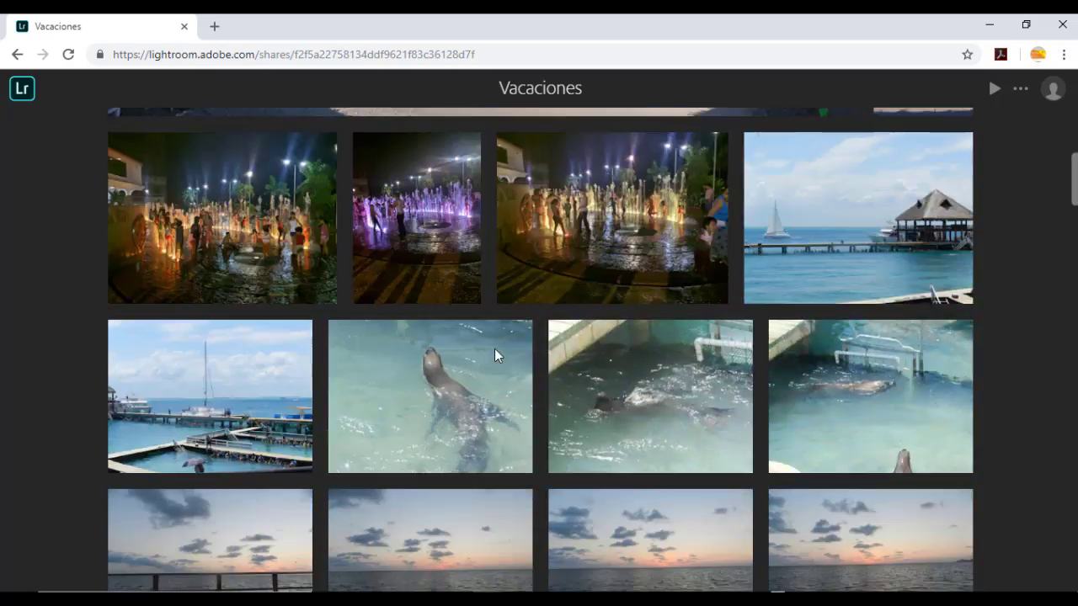
pyautogui.scroll(-4, 495, 357)
pyautogui.scroll(-4, 495, 357)
pyautogui.scroll(-4, 496, 357)
pyautogui.scroll(-4, 495, 357)
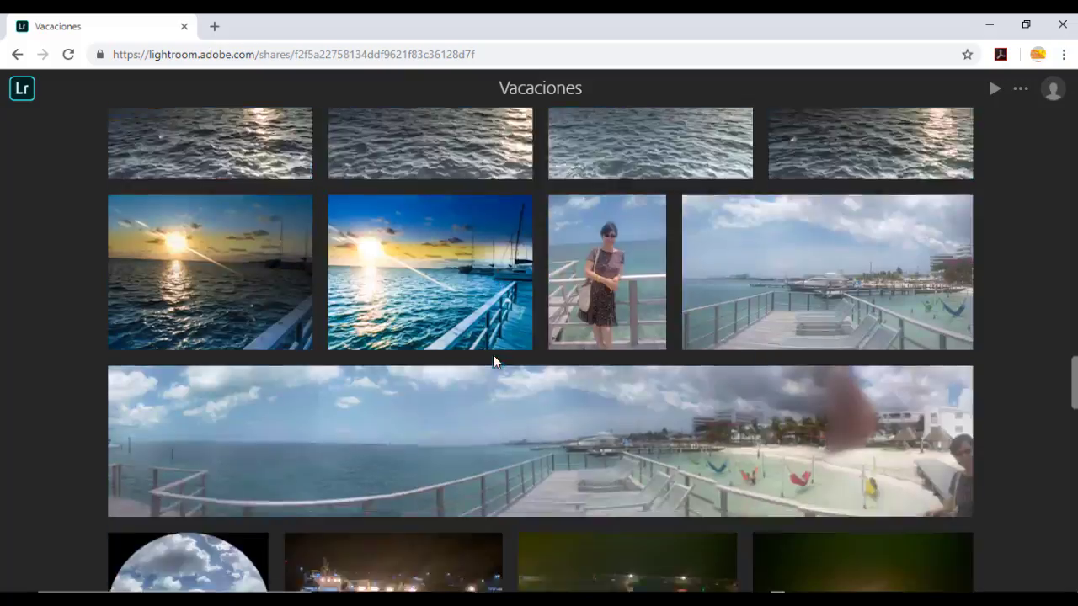
pyautogui.scroll(-4, 495, 363)
pyautogui.scroll(-4, 495, 365)
pyautogui.scroll(-4, 495, 364)
pyautogui.scroll(-4, 495, 365)
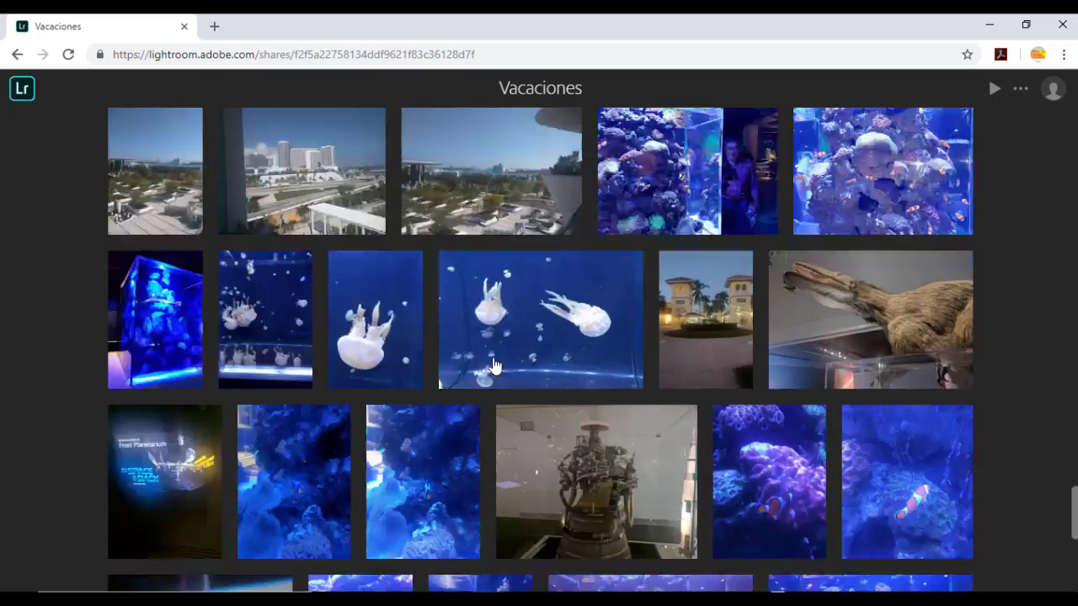
pyautogui.scroll(-4, 495, 364)
pyautogui.scroll(3, 495, 365)
pyautogui.scroll(2, 493, 364)
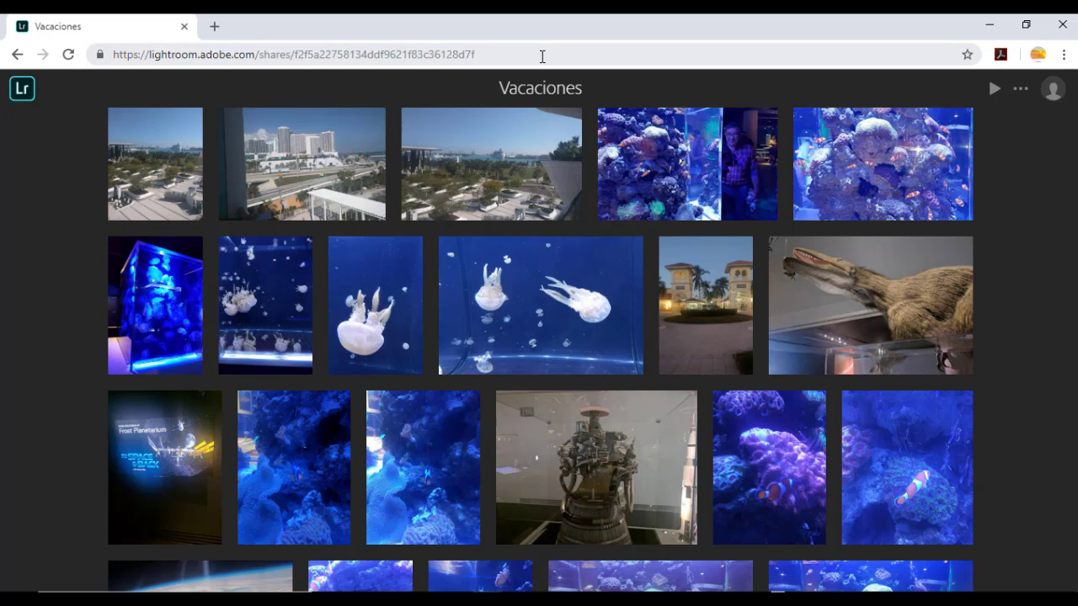
pyautogui.click(496, 56)
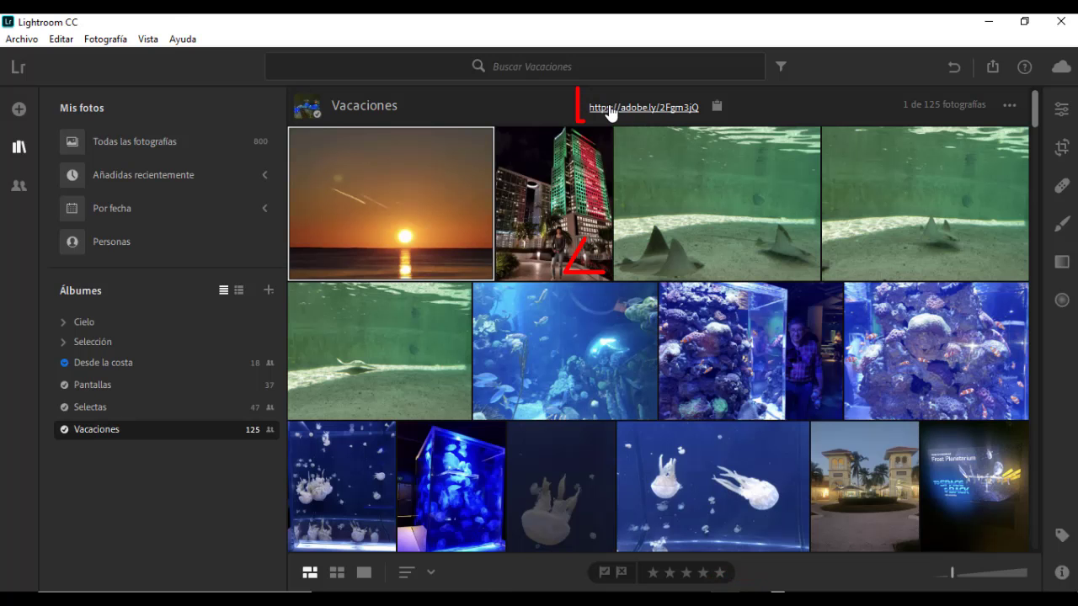
pyautogui.click(717, 108)
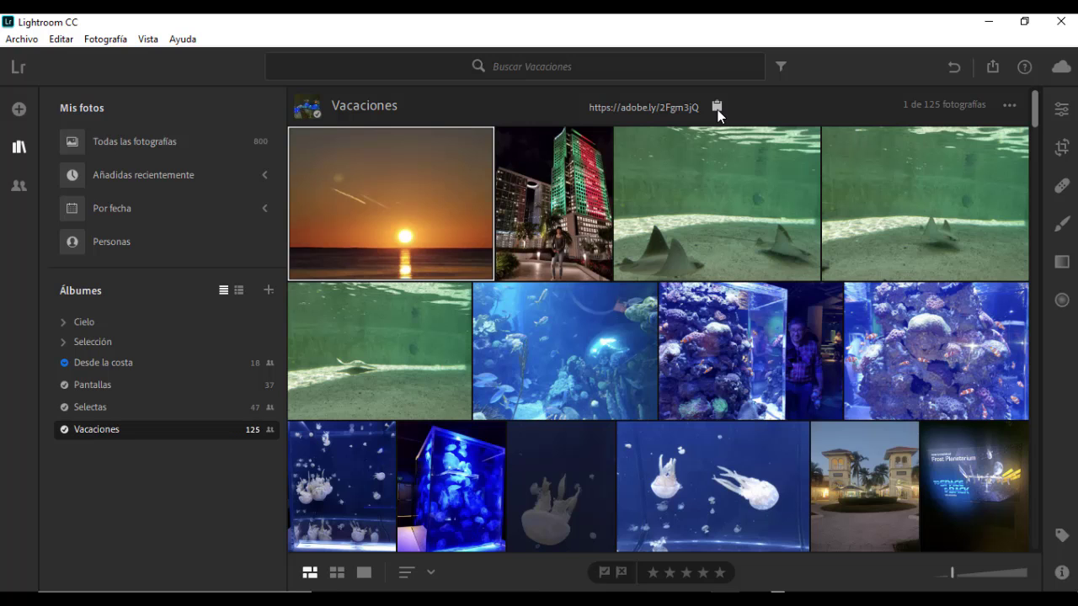
pyautogui.click(538, 546)
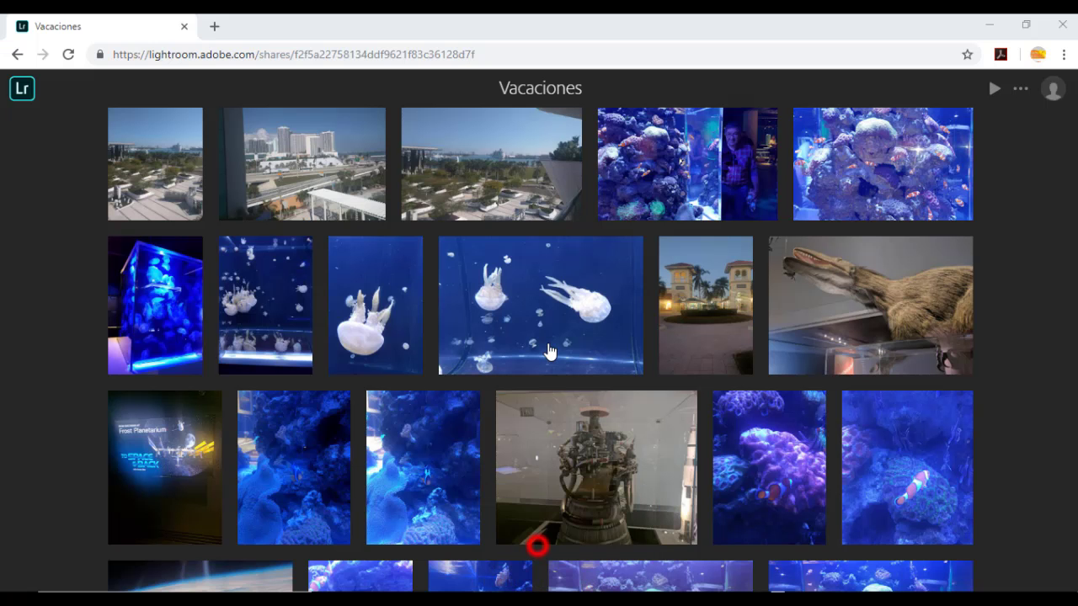
pyautogui.click(549, 295)
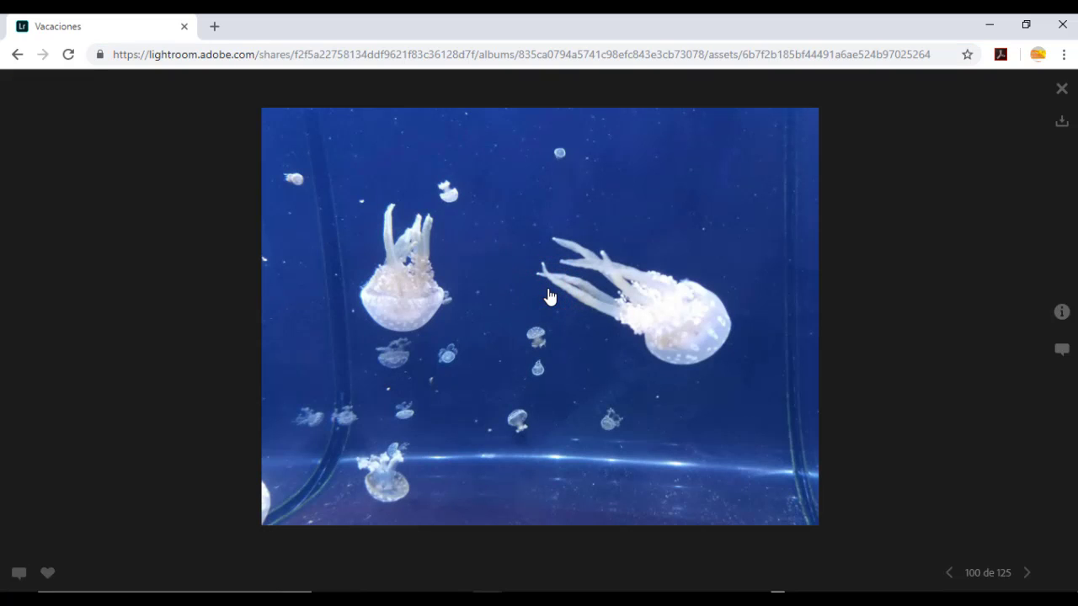
pyautogui.click(1061, 89)
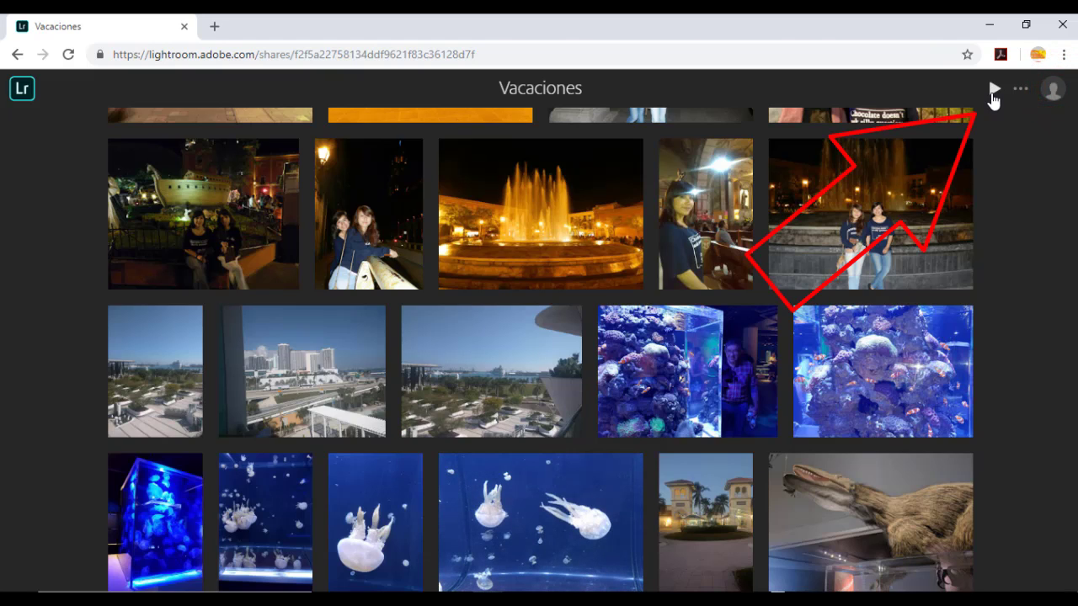
pyautogui.click(993, 88)
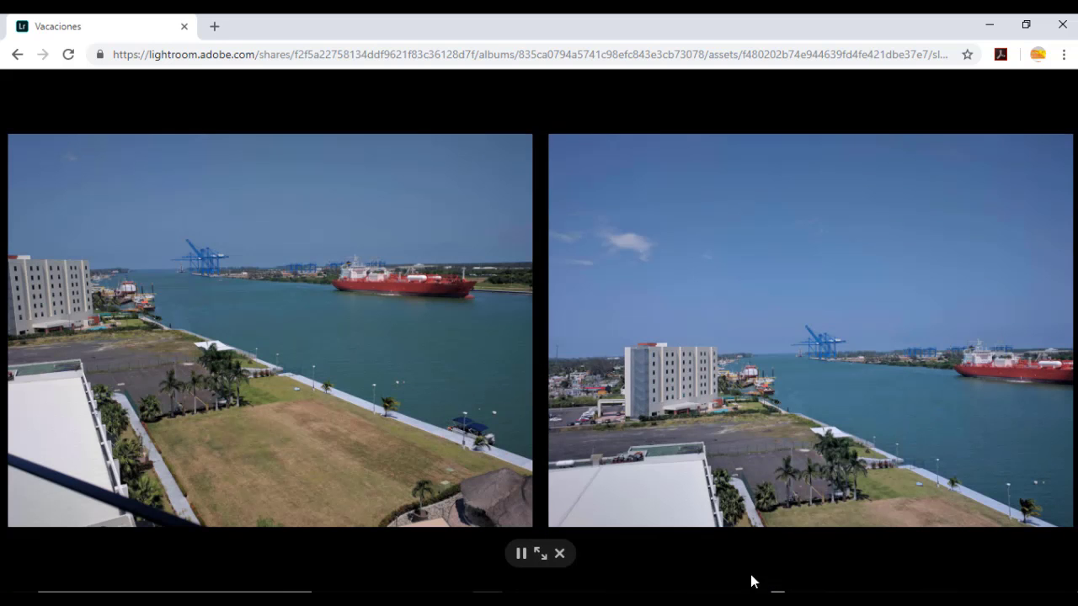
pyautogui.click(523, 554)
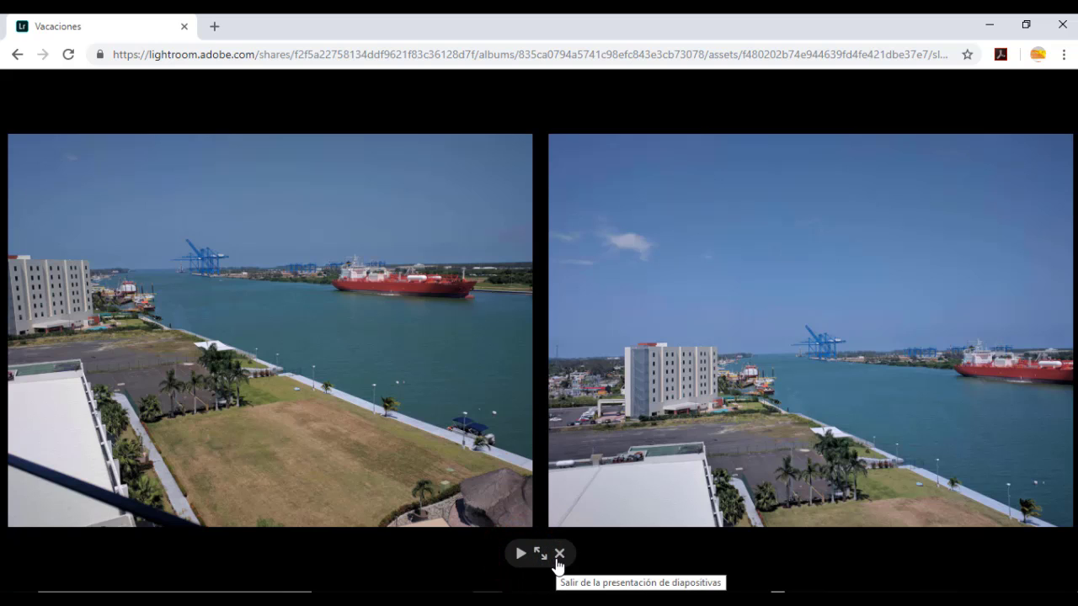
pyautogui.click(556, 559)
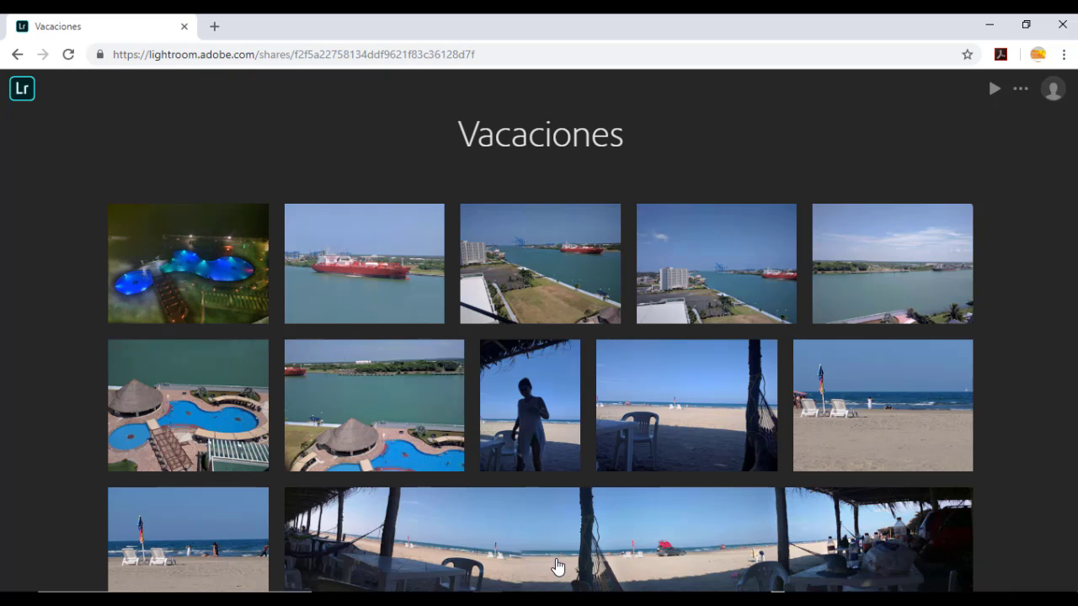
# - View the night fountain photo full size, close it, and return to Lightroom CC
pyautogui.scroll(-5, 392, 459)
pyautogui.scroll(-2, 370, 444)
pyautogui.click(581, 427)
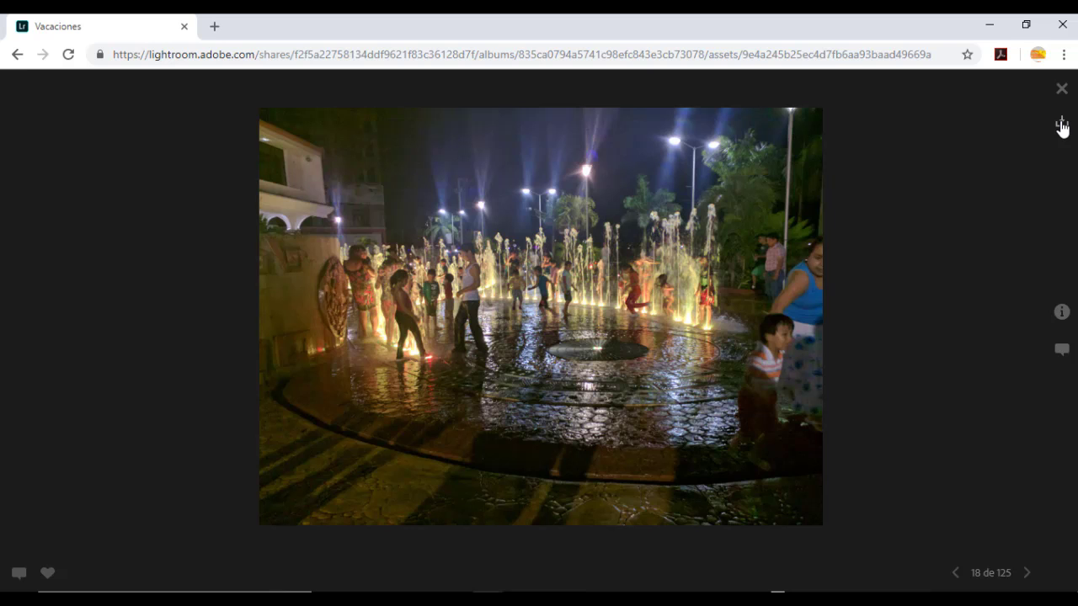
pyautogui.click(1061, 88)
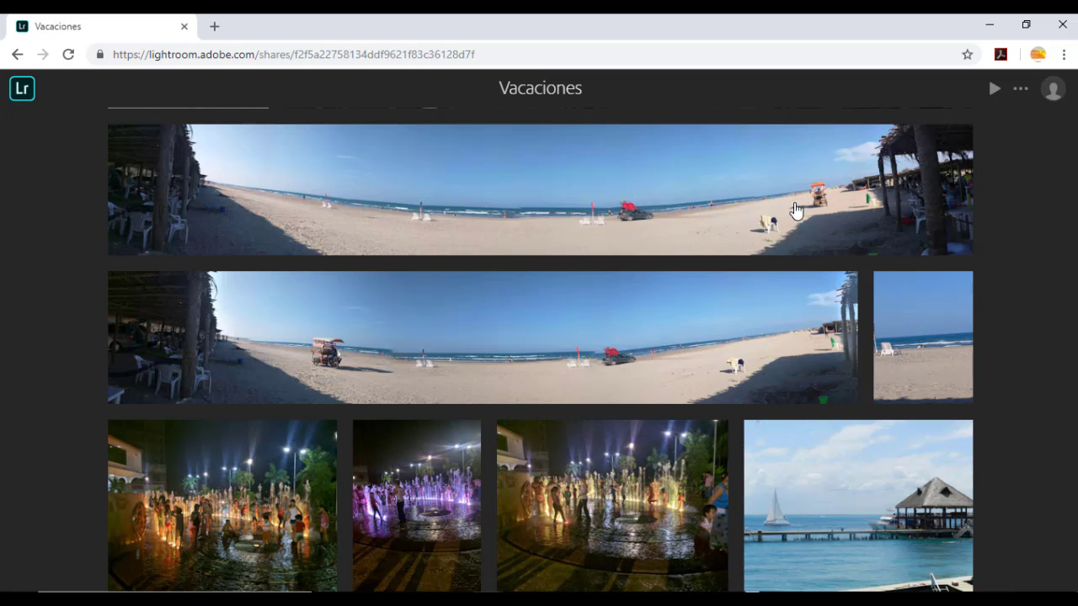
pyautogui.click(990, 24)
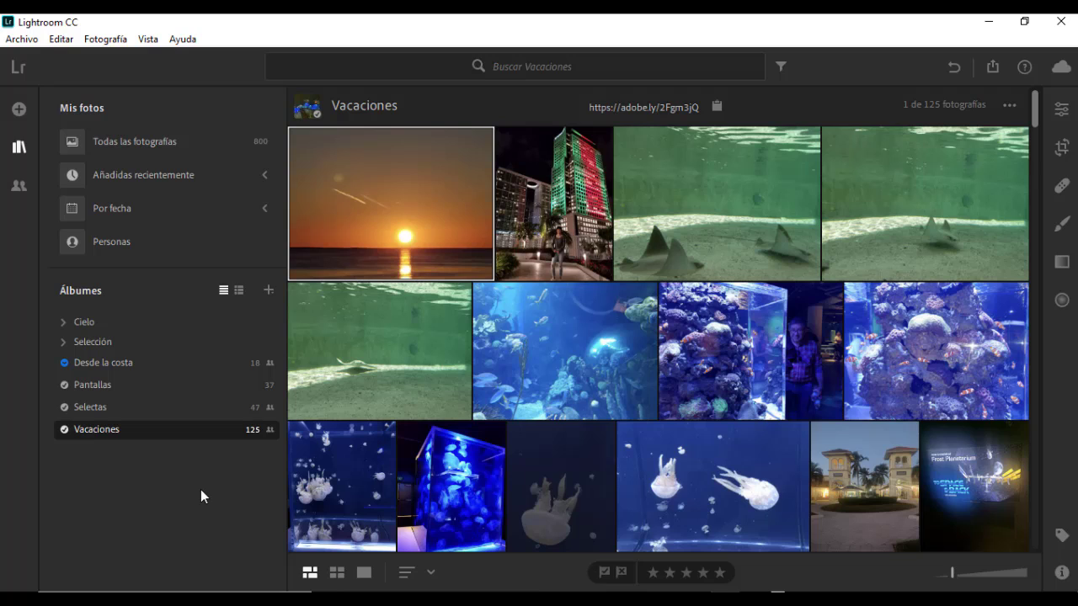
# - Unshare the Vacaciones album via 'Dejar de compartir' and bring the Chrome gallery back to front
pyautogui.rightClick(171, 432)
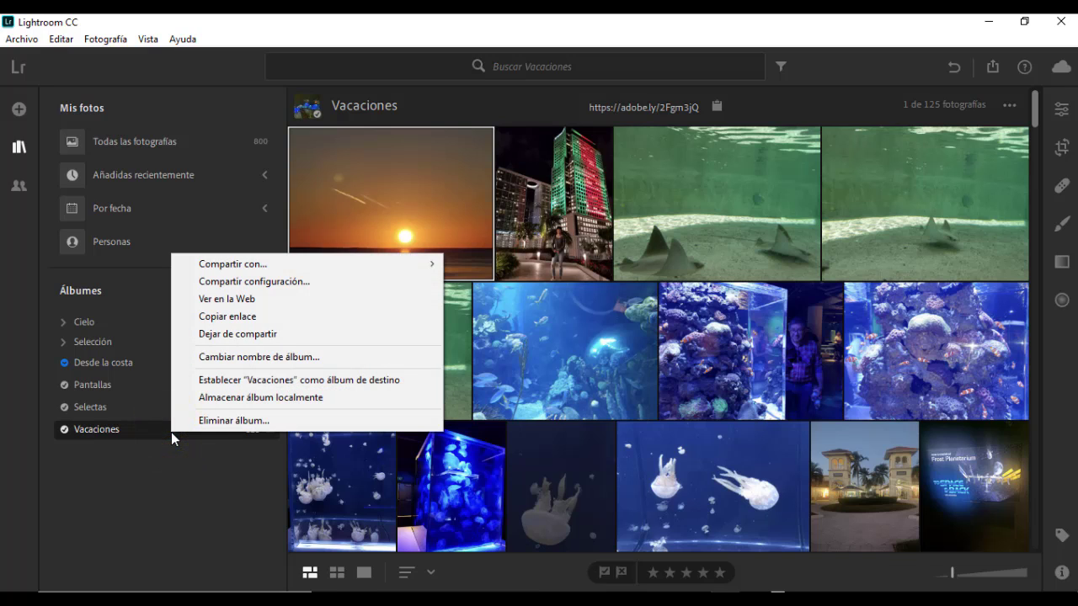
pyautogui.click(280, 335)
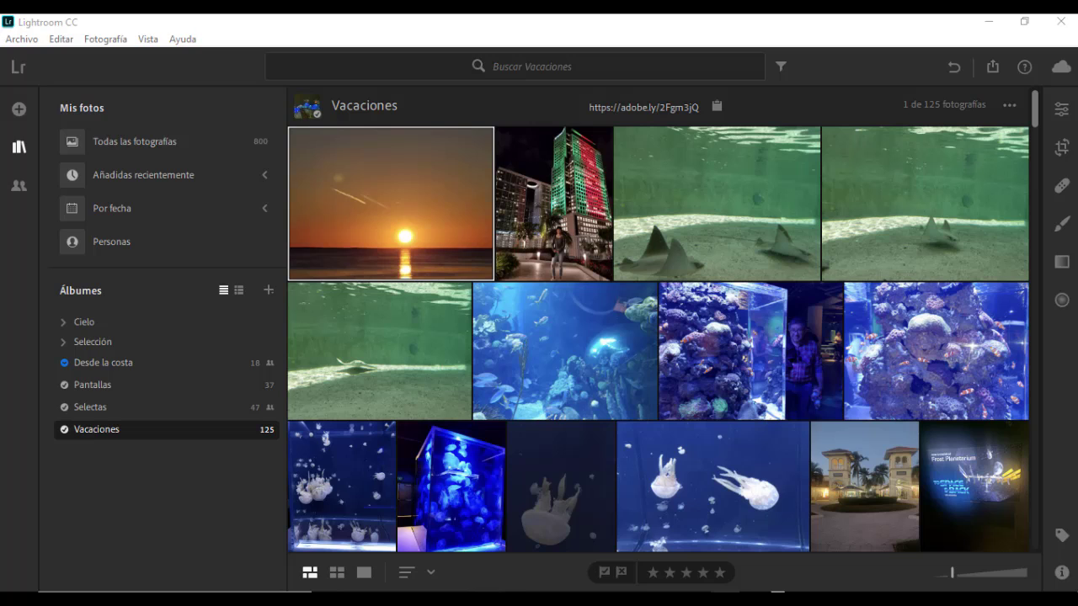
pyautogui.click(556, 571)
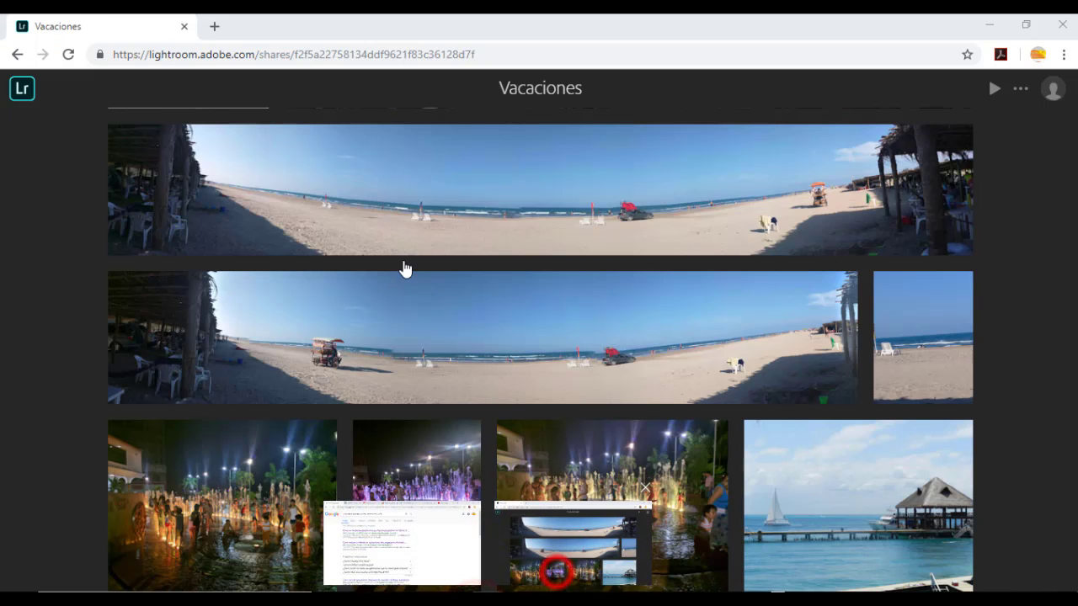
# - Reload the Vacaciones share page in Chrome so it shows 'Página no encontrada'
pyautogui.click(68, 54)
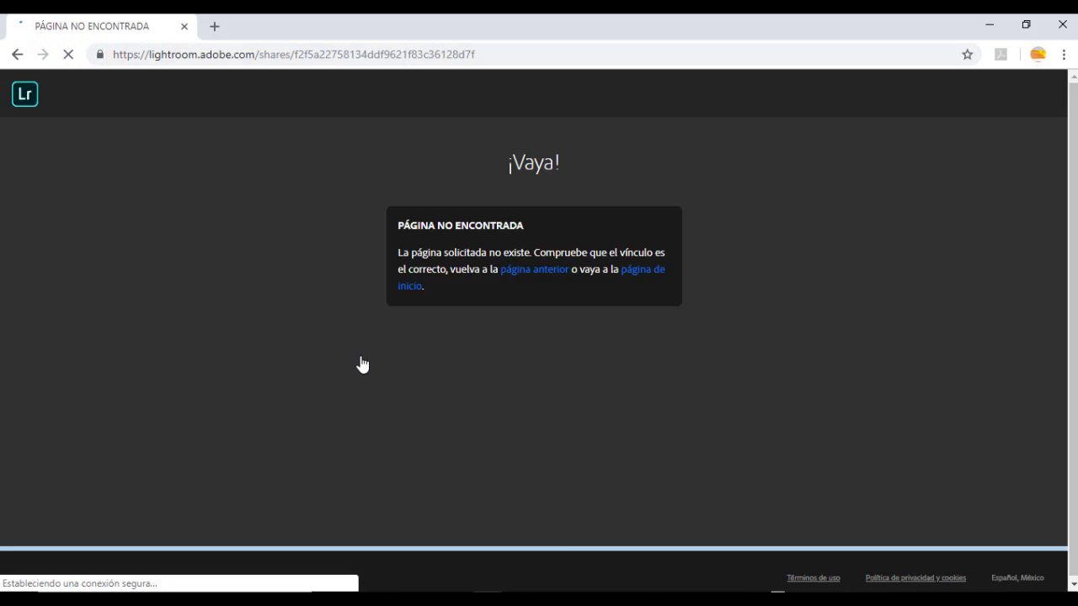